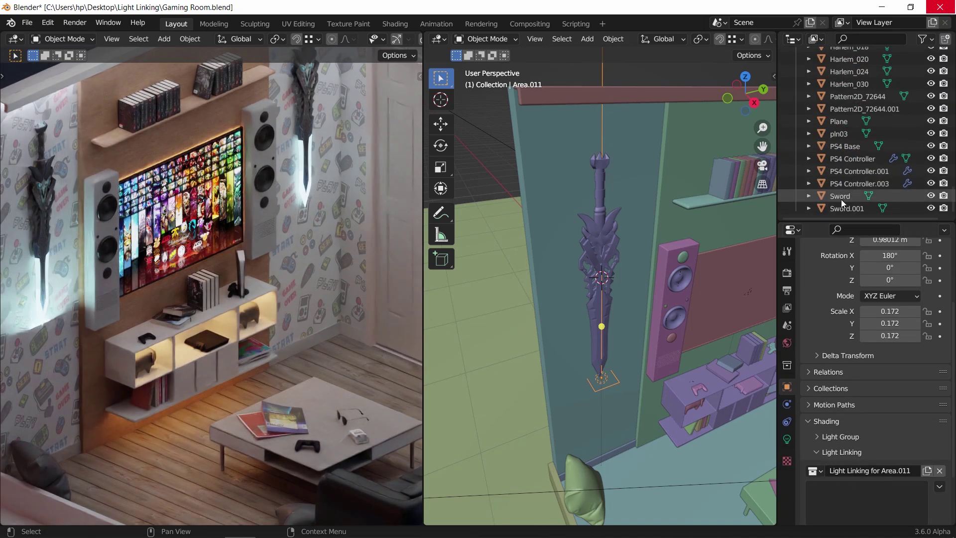
Link the Sword to the area light, the Cube to the orange light, and the chosen ones collection to the blue light.
drag(841, 199, 841, 494)
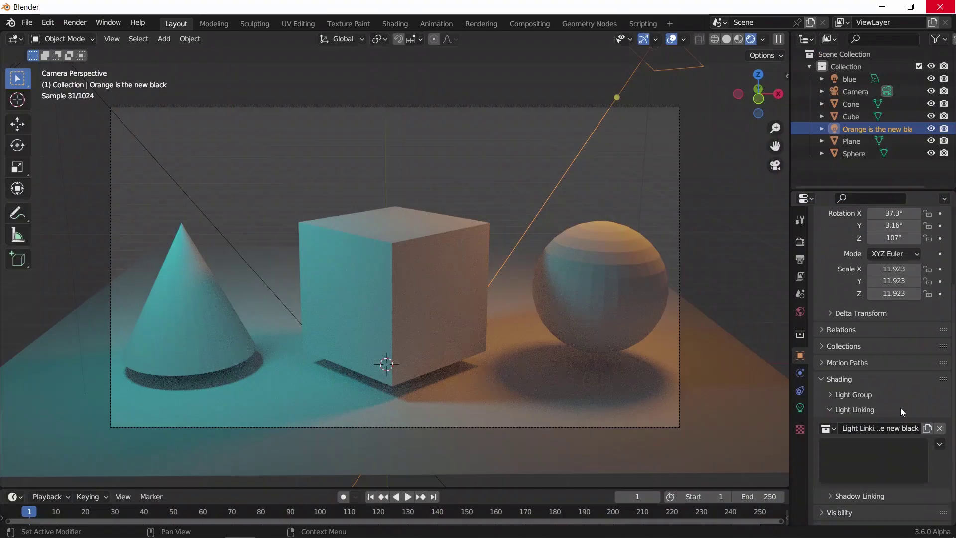
drag(851, 116, 862, 461)
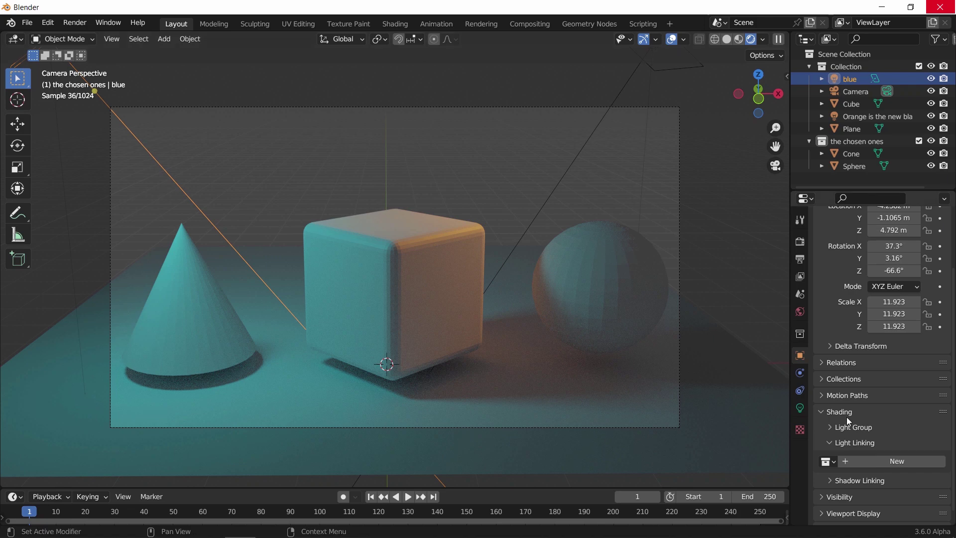
click(828, 461)
click(747, 357)
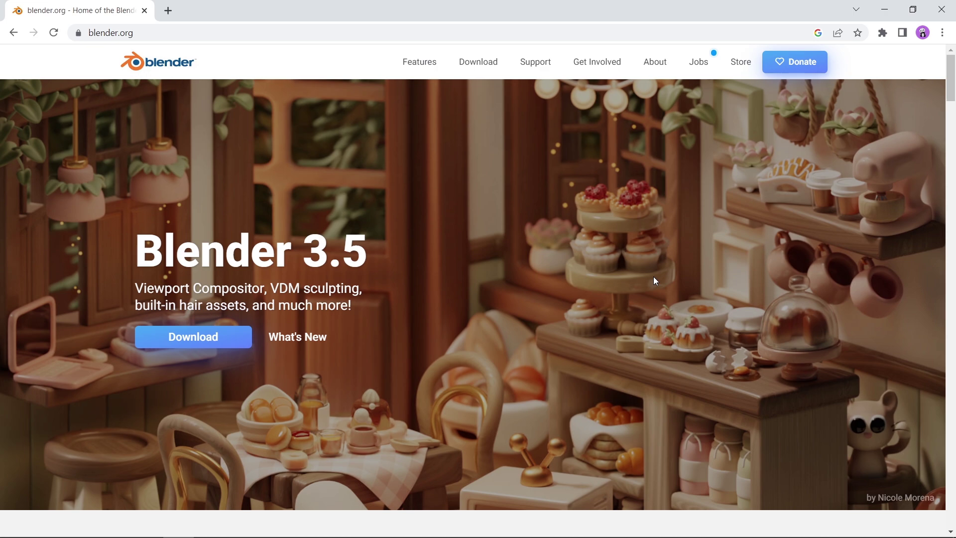
Go from blender.org's Download page to Blender Experimental and open the Branch builds list.
click(222, 337)
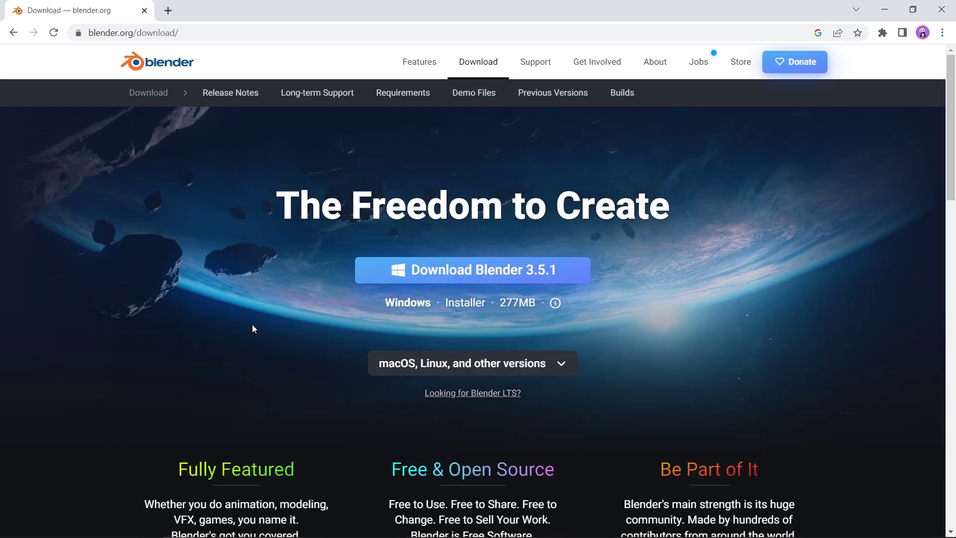
scroll(253, 328, down, 20)
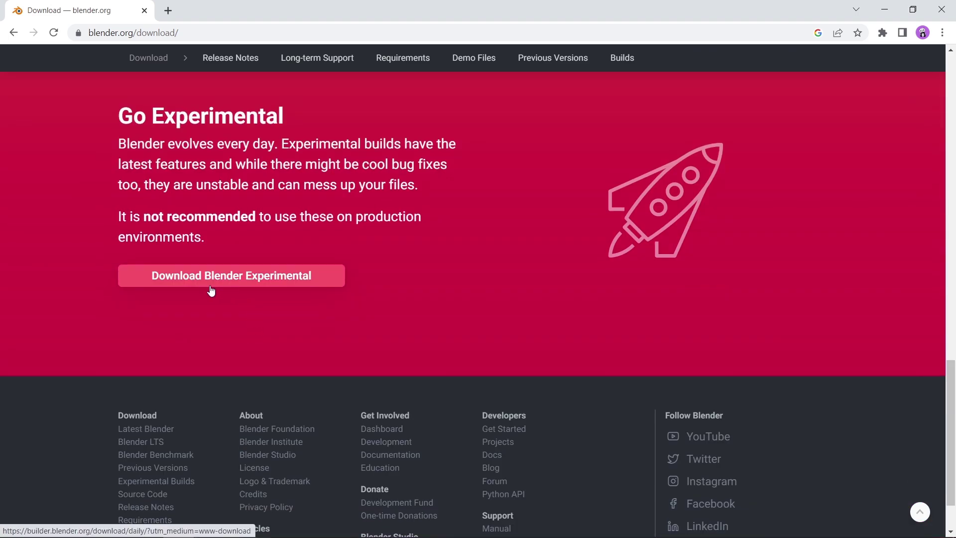
click(232, 286)
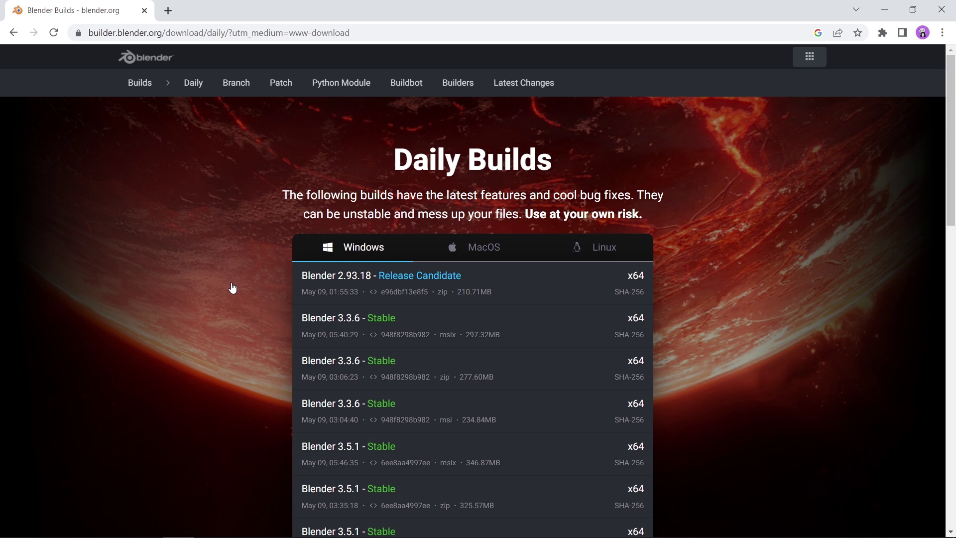
click(241, 91)
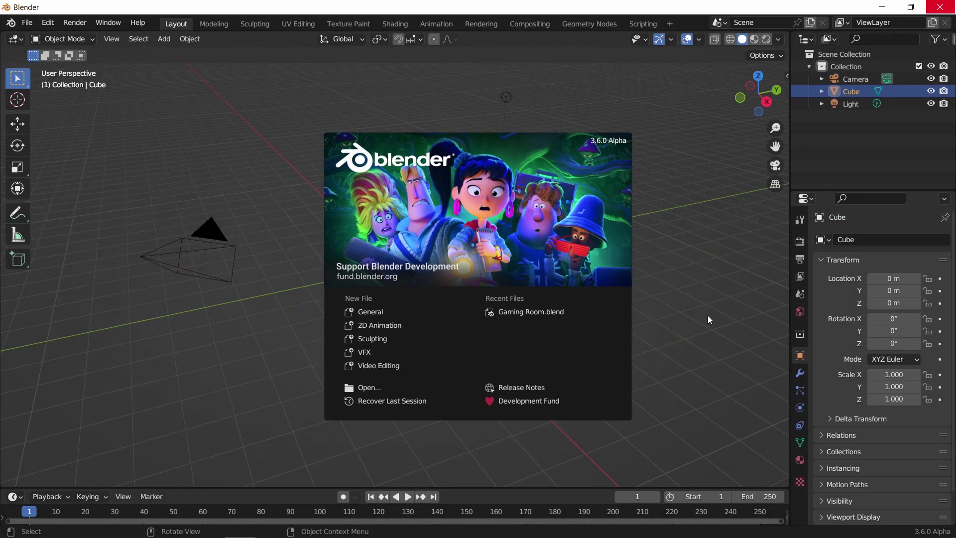
Close the splash screen and set the render engine to Cycles with GPU Compute as the device.
click(709, 317)
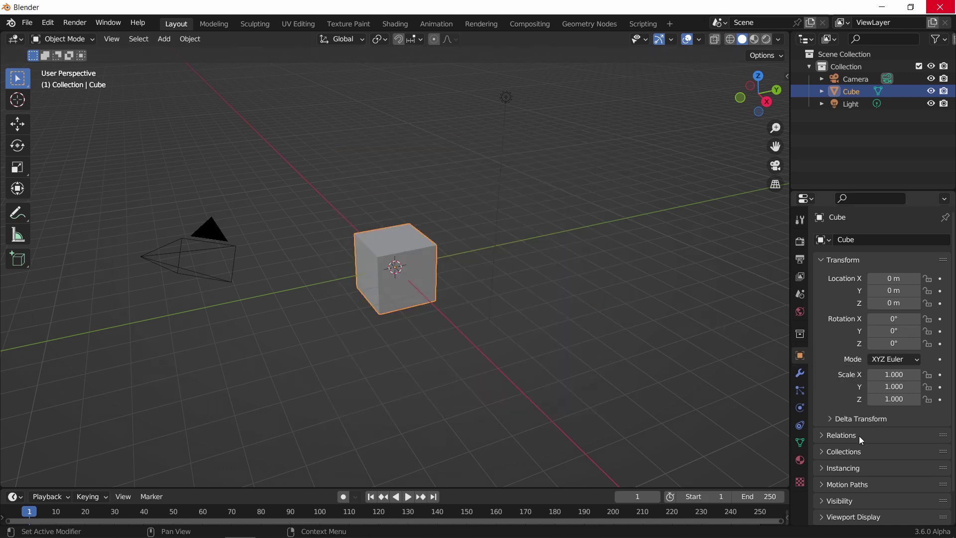
scroll(859, 440, down, 2)
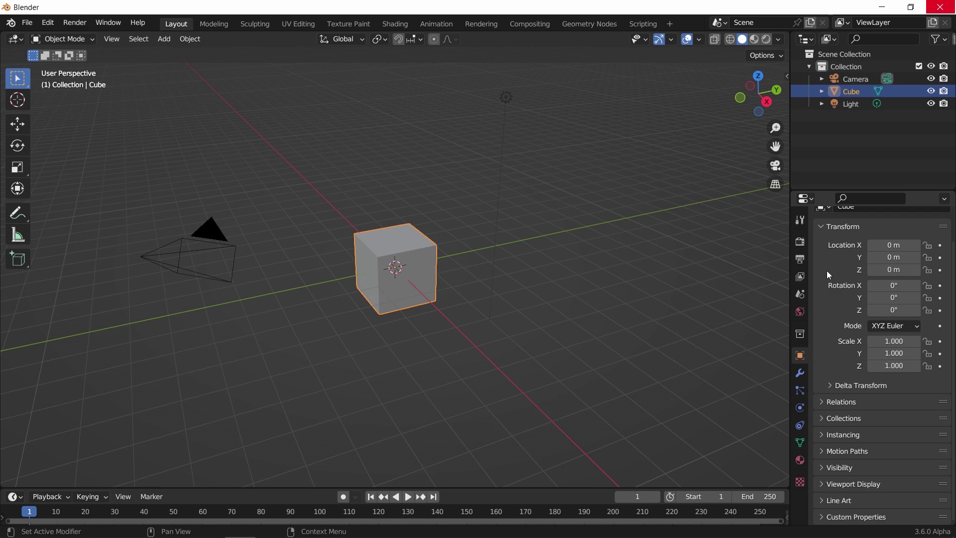
click(802, 241)
scroll(847, 244, up, 2)
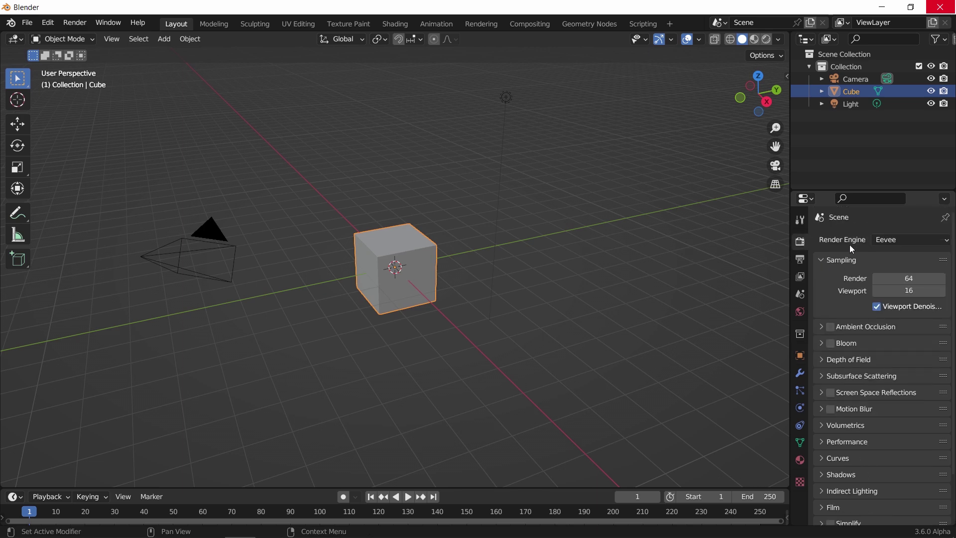
click(902, 238)
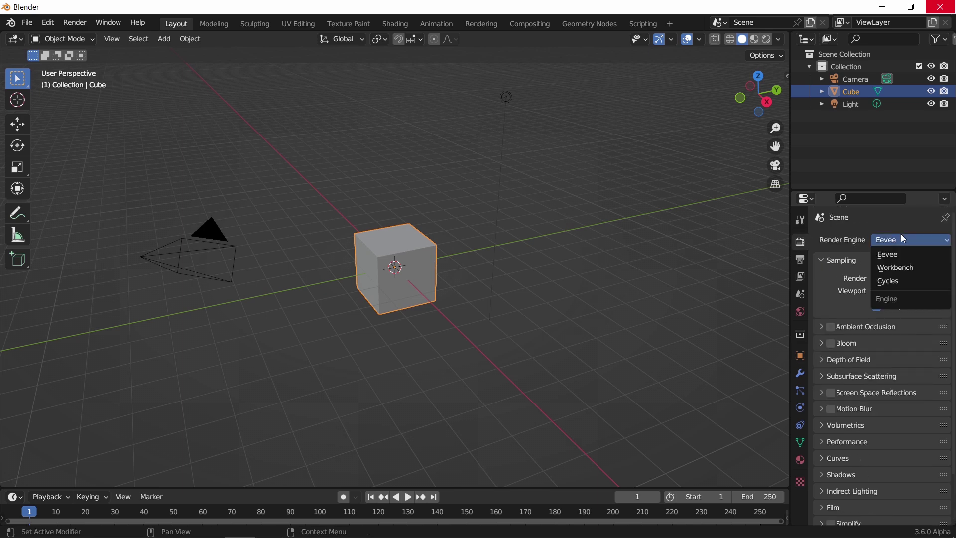
click(901, 280)
click(897, 272)
click(895, 298)
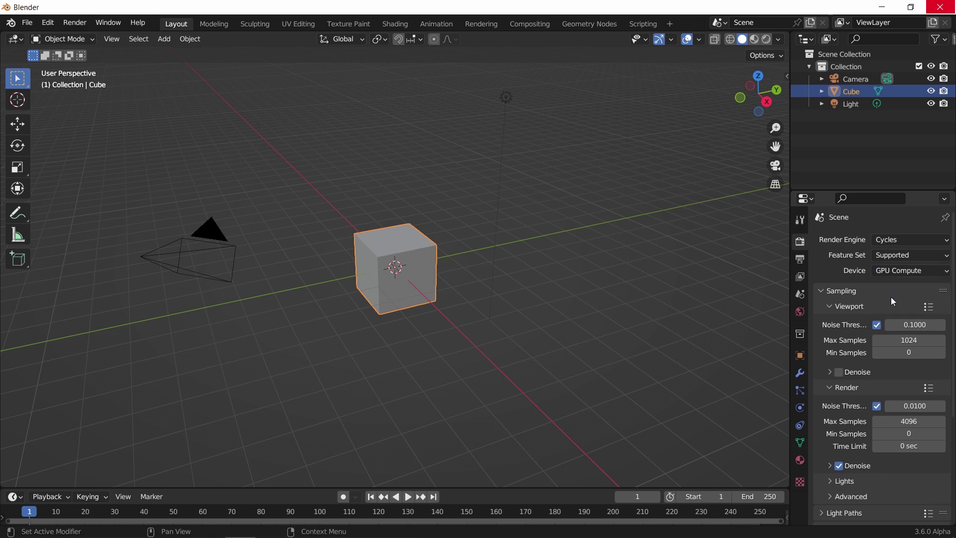
Select the Light and expand its Object properties Shading section to show the linking options.
click(507, 98)
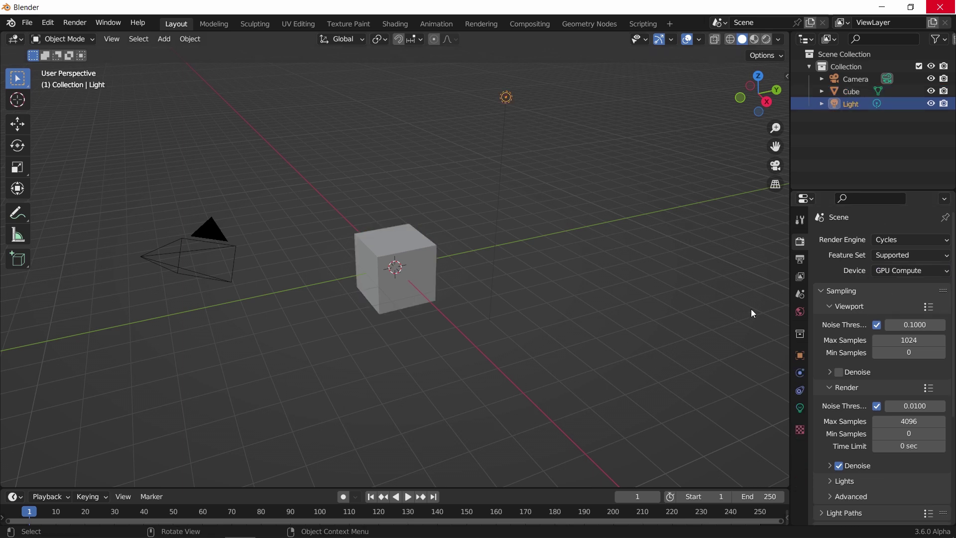
click(797, 355)
scroll(839, 350, down, 1)
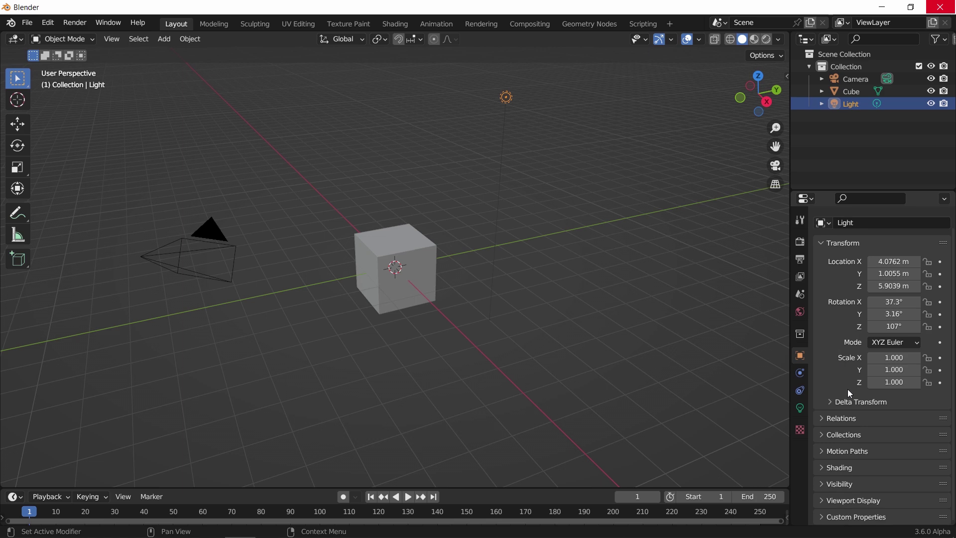
click(845, 464)
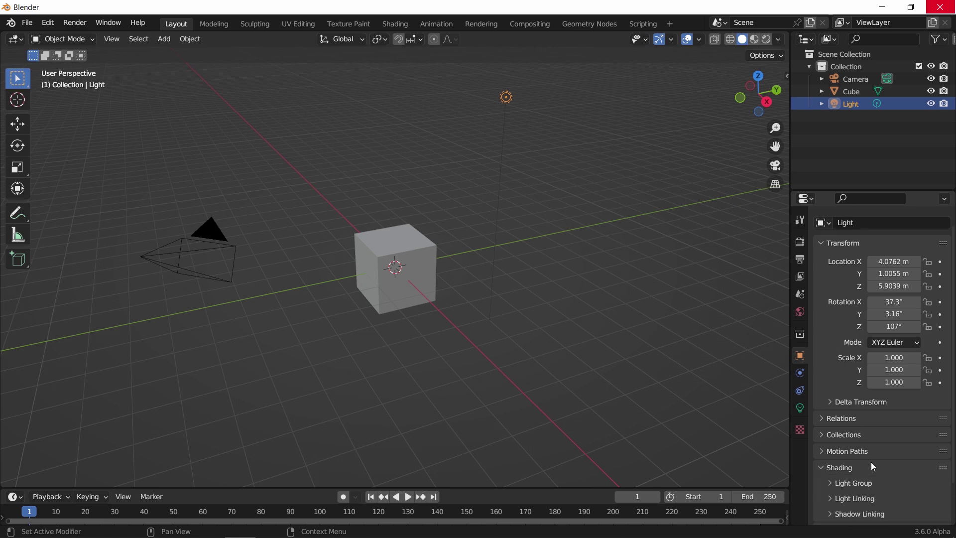
scroll(872, 461, down, 3)
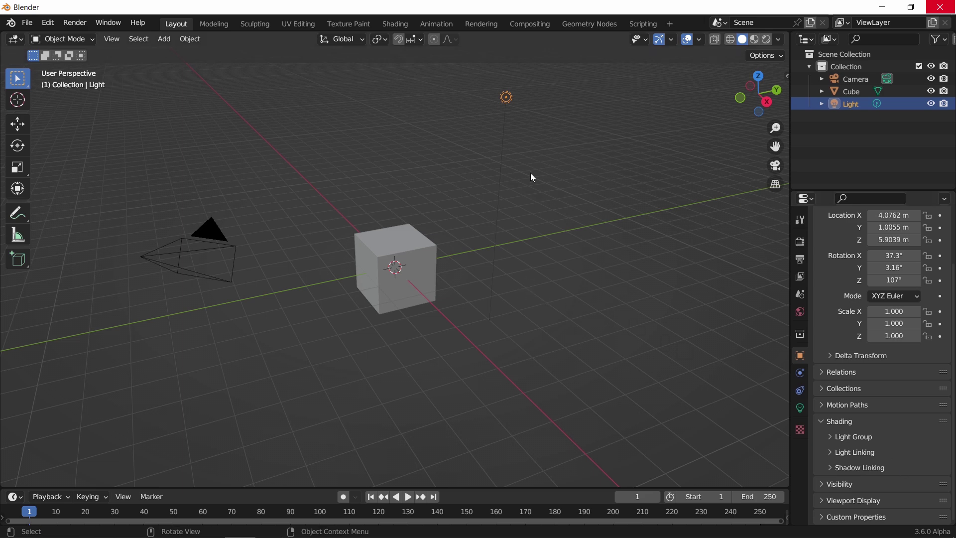
Add a UV Sphere and move it along X beside the cube.
click(547, 217)
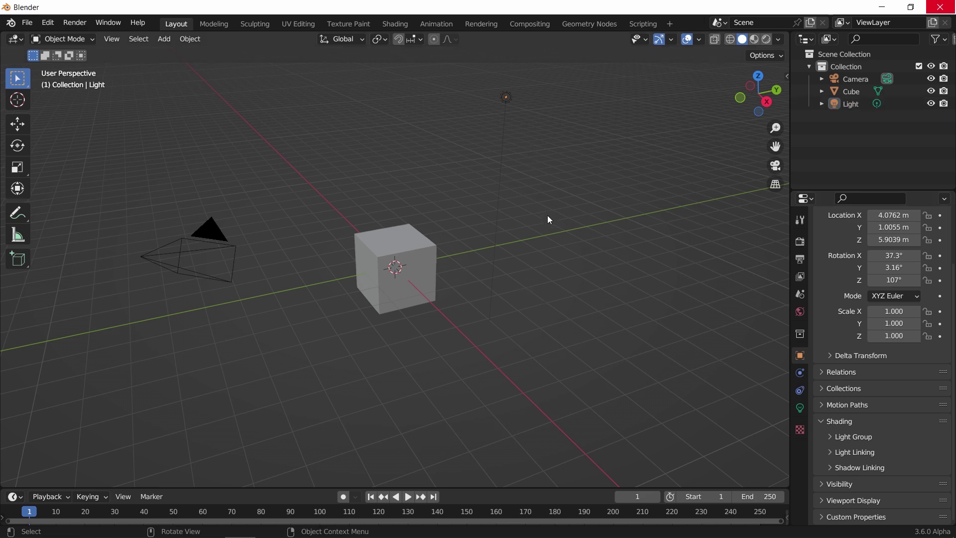
click(371, 264)
middle_drag(408, 342, 433, 338)
key(shift+a)
mouse_move(442, 134)
click(498, 170)
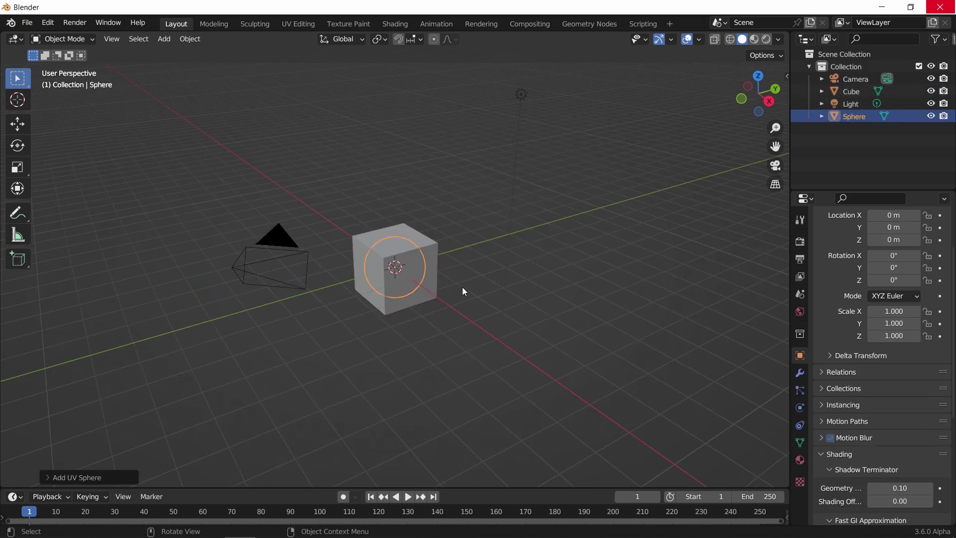
key(g)
key(x)
click(467, 291)
middle_drag(462, 287, 455, 257)
Add a cone and move it along X to the left of the cube.
key(shift+a)
click(488, 320)
key(g)
key(x)
click(365, 324)
Add a plane and scale it up into a large floor, then switch to front view.
key(shift+a)
click(455, 257)
key(s)
click(330, 304)
key(KP_1)
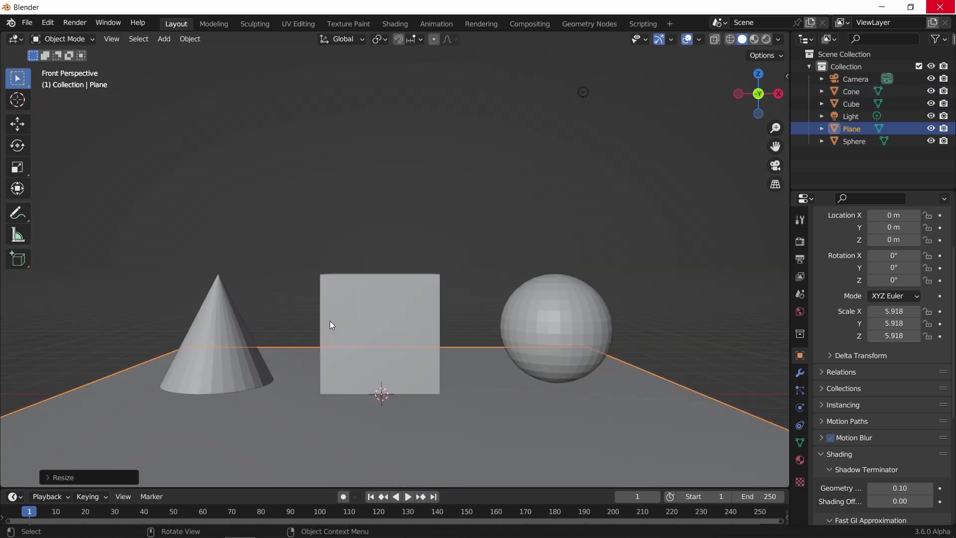
Align the camera to a free perspective view and shift it along one axis.
click(330, 323)
key(ctrl+alt+KP_0)
middle_drag(512, 217, 444, 250)
key(ctrl+alt+KP_0)
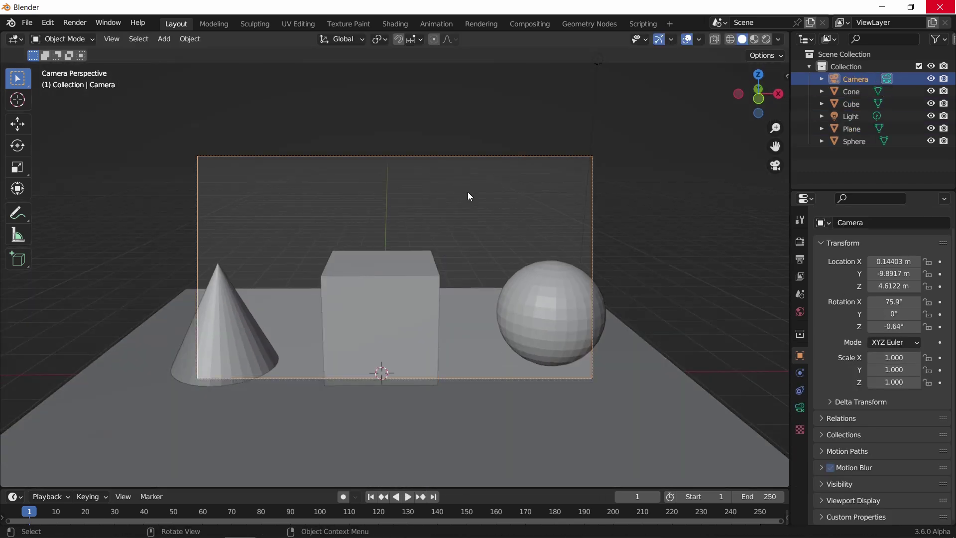
key(g)
key(x)
click(443, 204)
Move the plane back behind the objects.
click(427, 395)
key(g)
key(x)
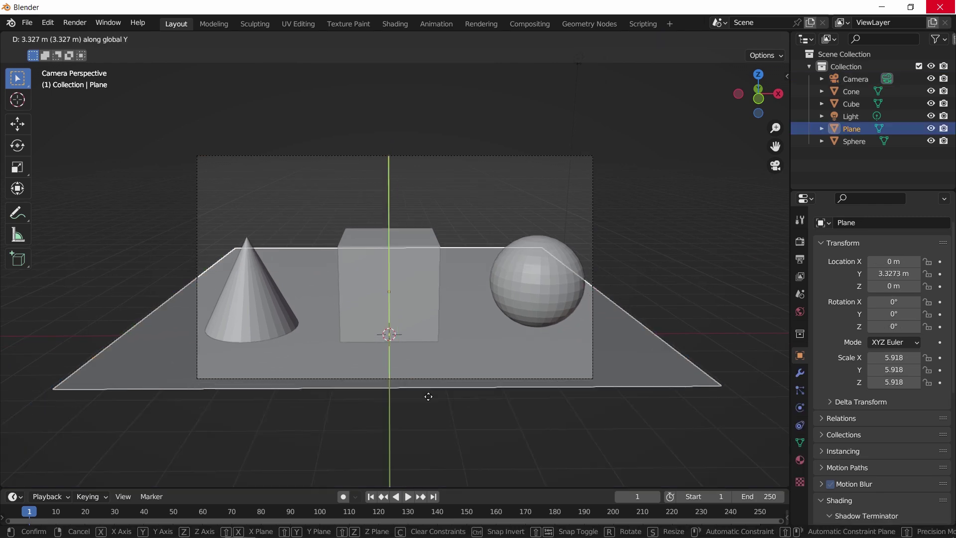
click(444, 256)
Rotate the cube about its Z axis and shift it, then select the light.
click(447, 244)
key(r)
key(z)
click(428, 308)
key(g)
key(x)
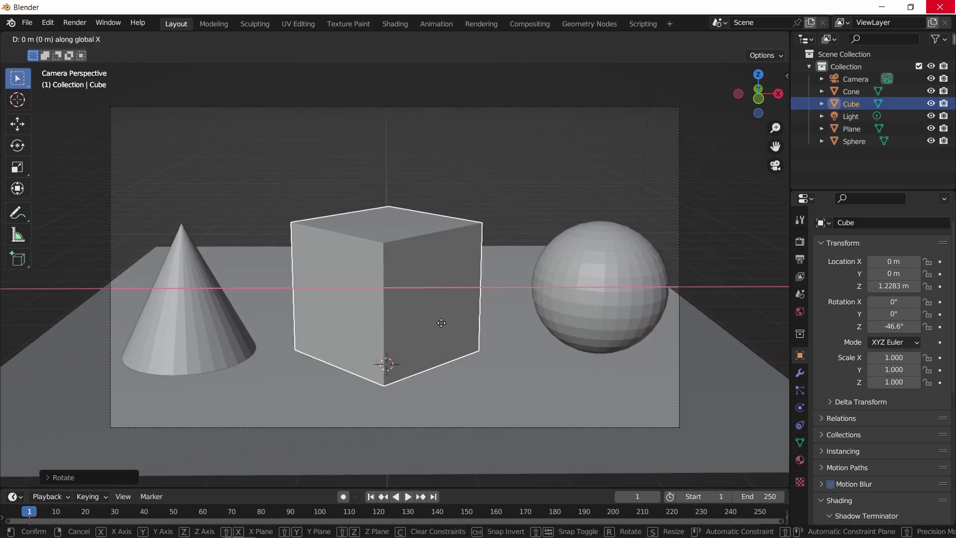
click(584, 220)
click(584, 219)
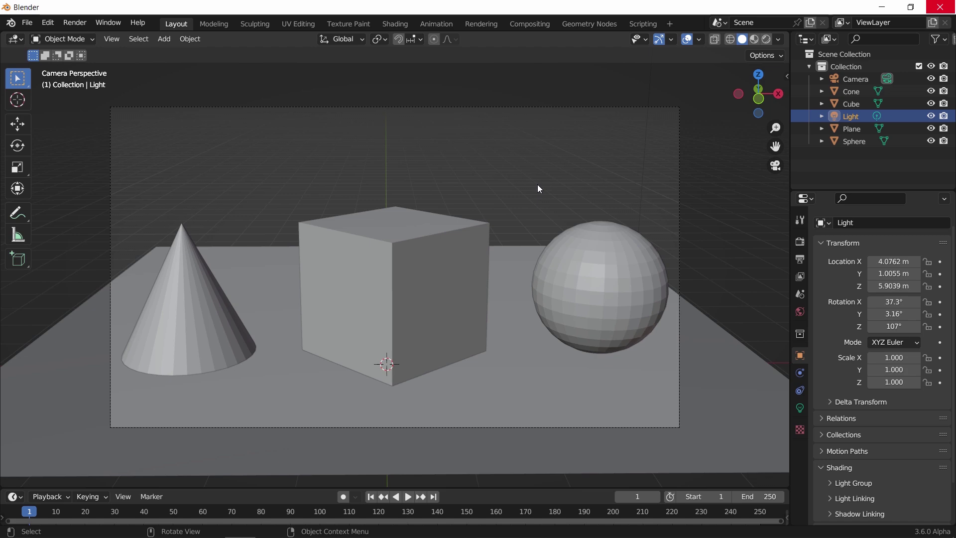
middle_drag(538, 186, 518, 229)
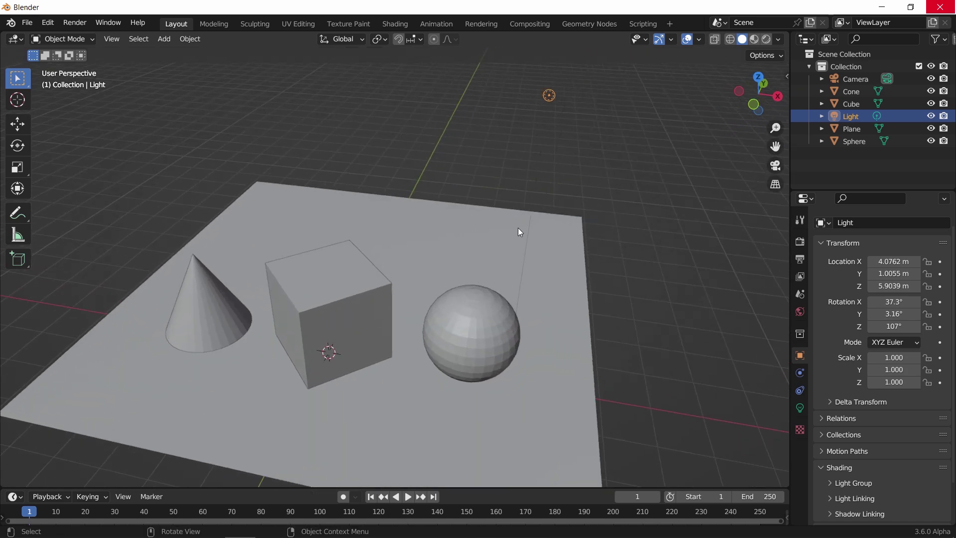
Make the light an Area light with 100 W power.
click(800, 408)
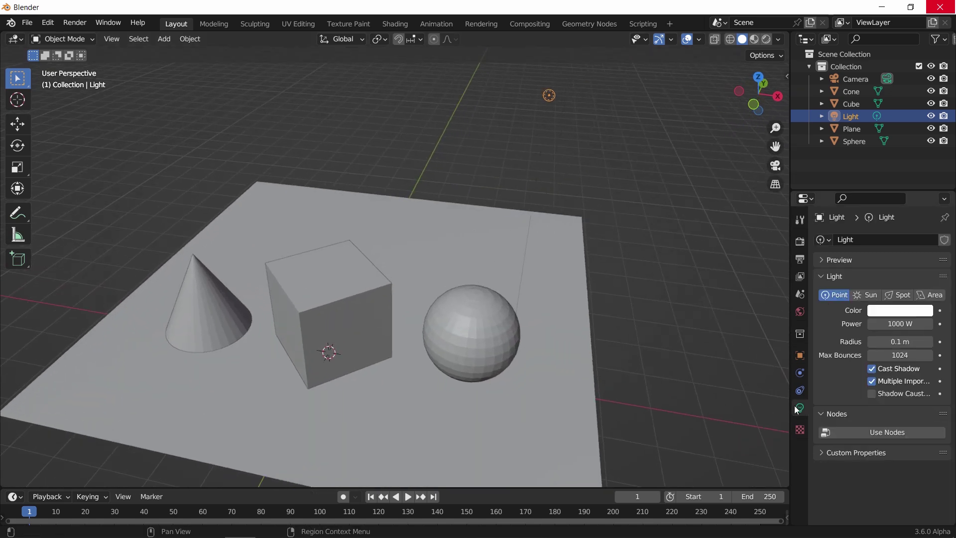
click(930, 296)
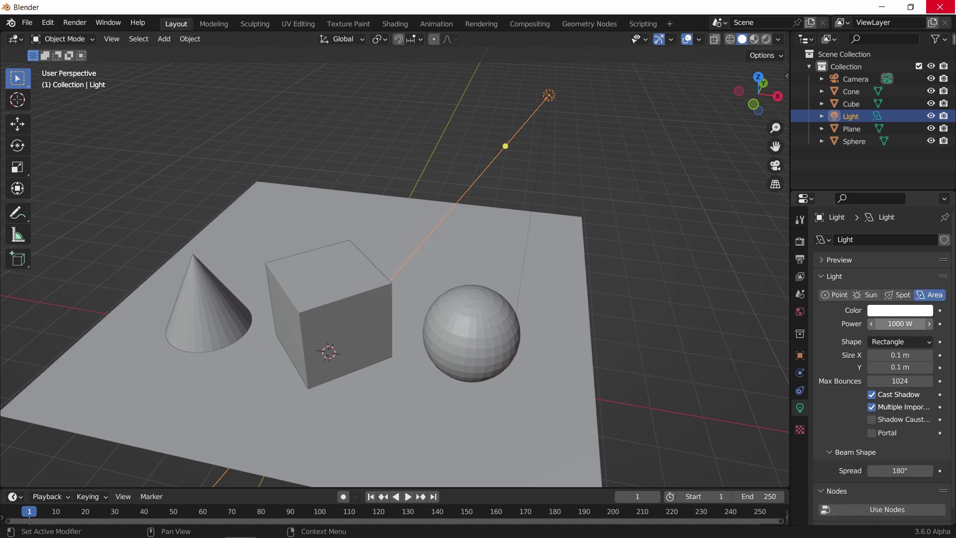
click(911, 324)
text(100)
key(Return)
Enlarge the area light and lower it along the Z axis.
key(s)
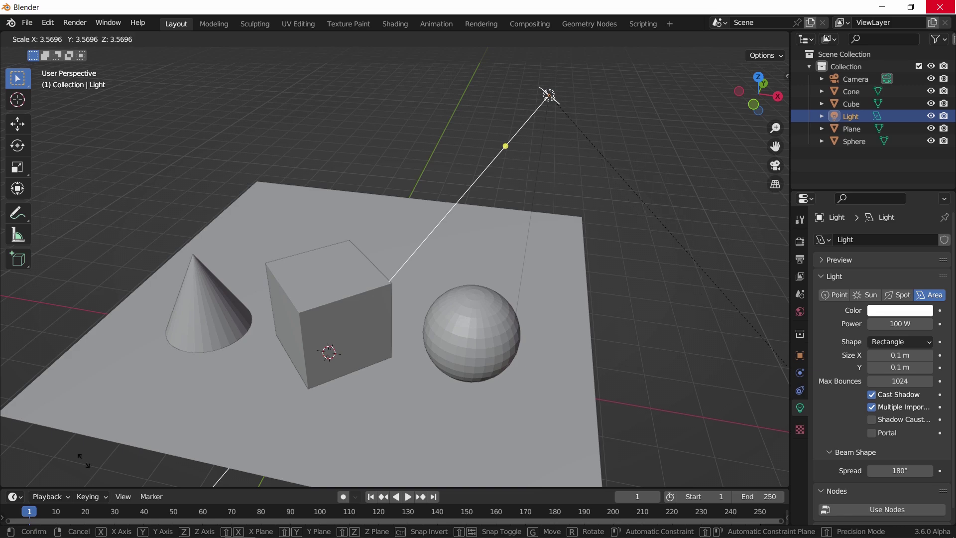
click(65, 429)
key(s)
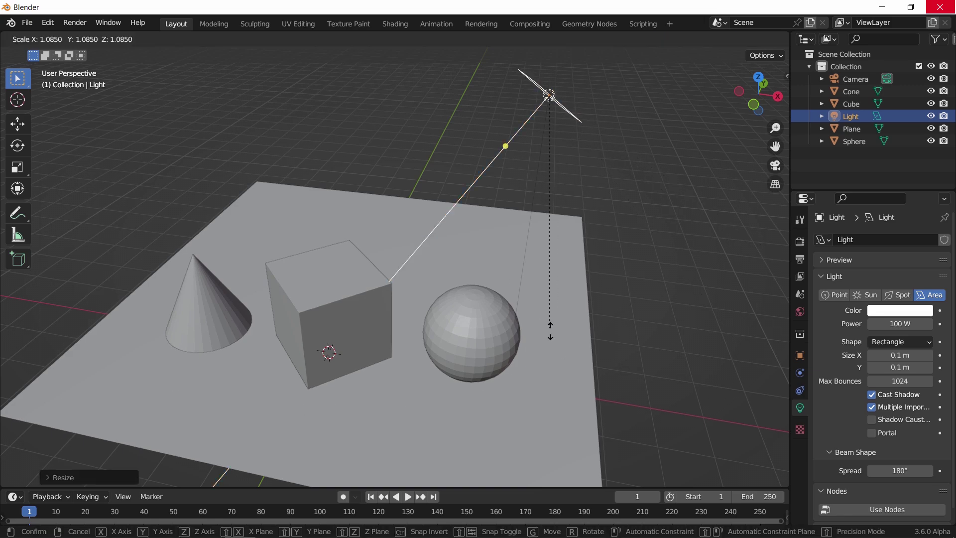
key(Escape)
scroll(548, 313, down, 3)
middle_drag(548, 314, 470, 234)
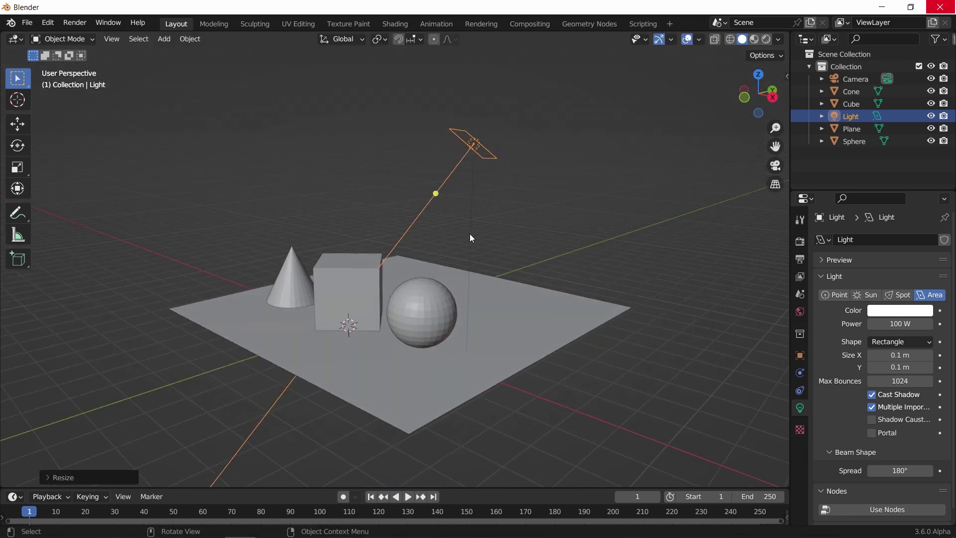
key(g)
key(z)
click(450, 282)
Duplicate the area light, move the copy vertically and rotate it about Z.
middle_drag(450, 283, 478, 332)
key(shift+d)
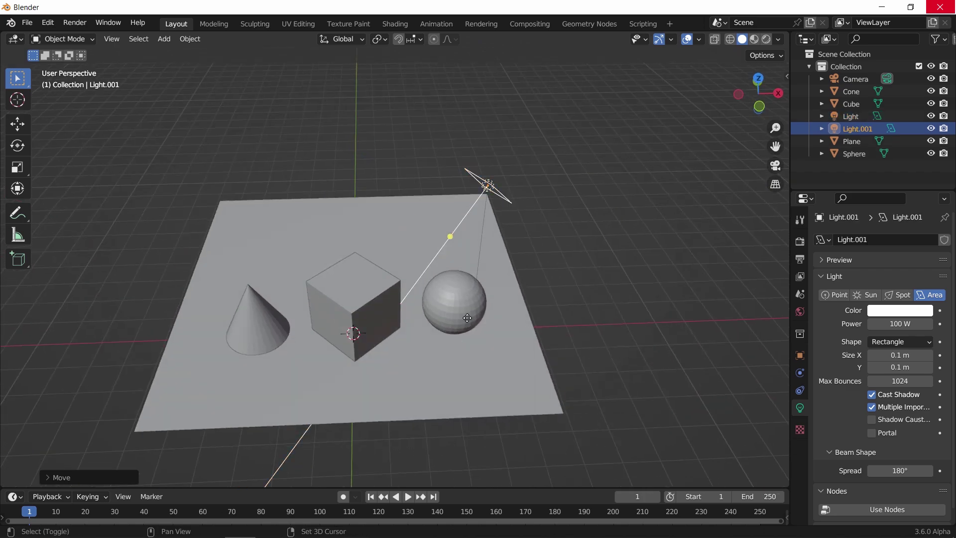
key(z)
click(187, 368)
key(r)
key(z)
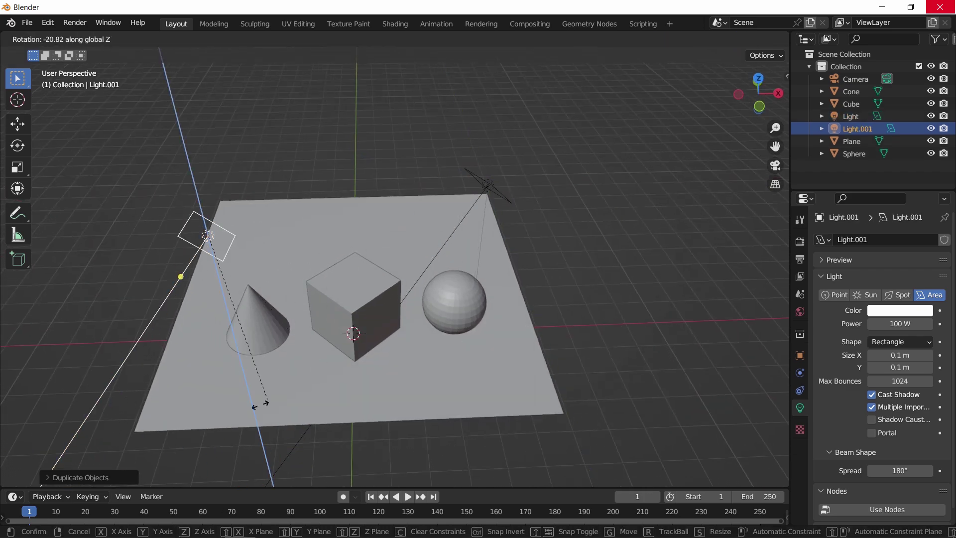
click(208, 326)
Rotate the copied light about Z to face inward and move it along X to the left side.
middle_drag(207, 327, 385, 360)
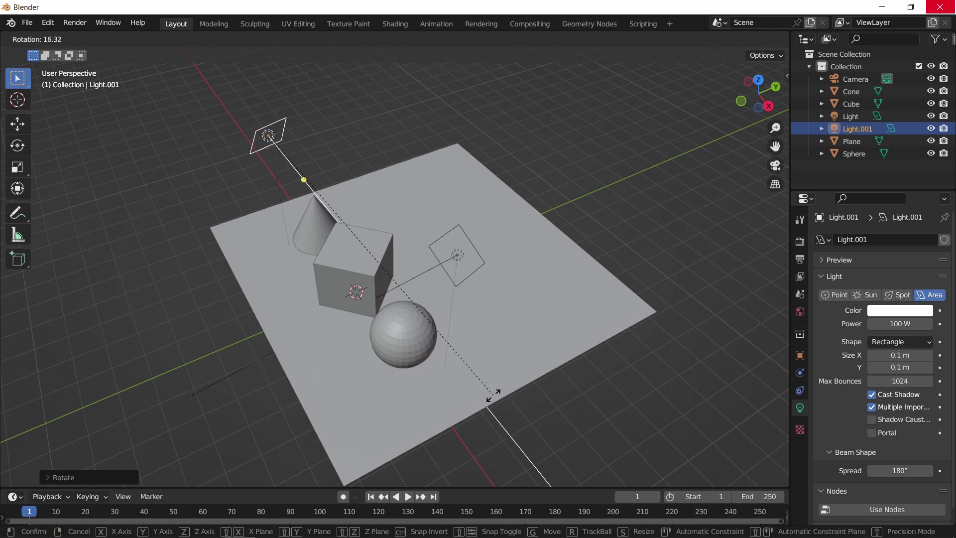
middle_drag(450, 412, 398, 381)
key(r)
key(z)
click(282, 411)
middle_drag(282, 411, 368, 381)
key(g)
key(x)
click(435, 388)
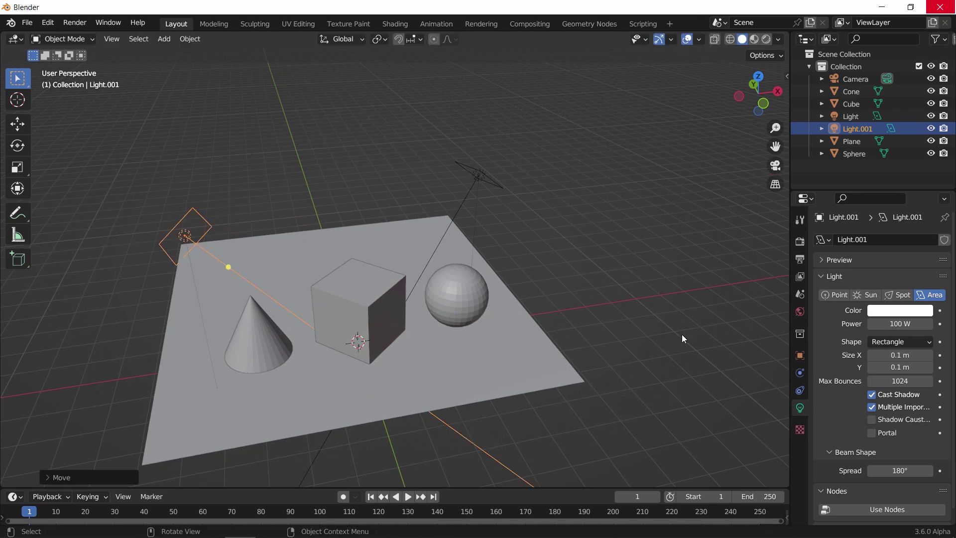
Give the copied light a cyan colour and rename it 'blue'.
click(877, 311)
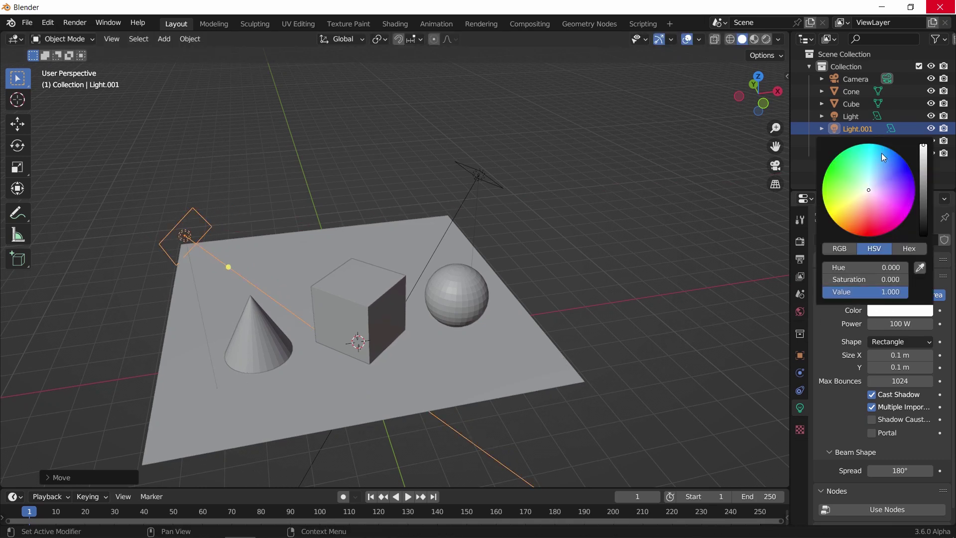
drag(880, 152, 872, 145)
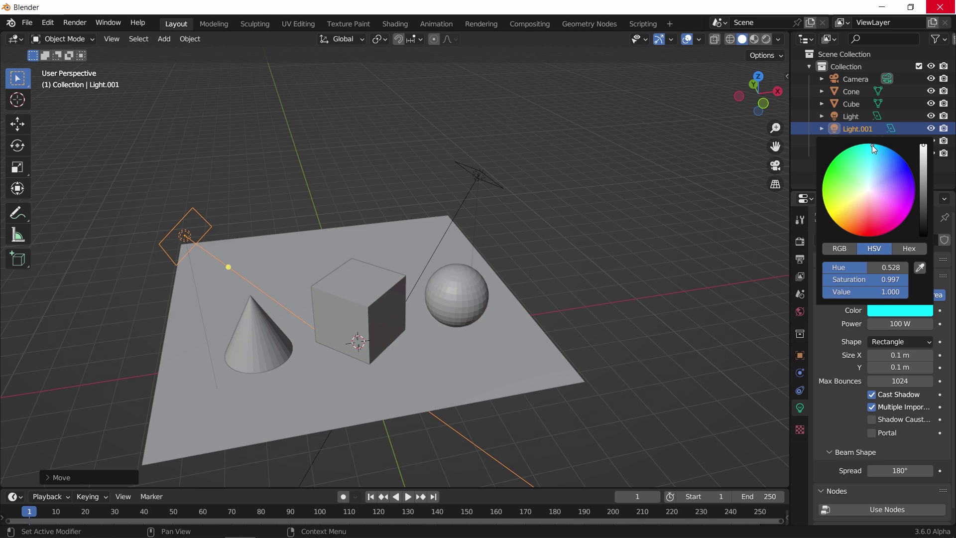
double_click(855, 129)
text(blue)
key(Return)
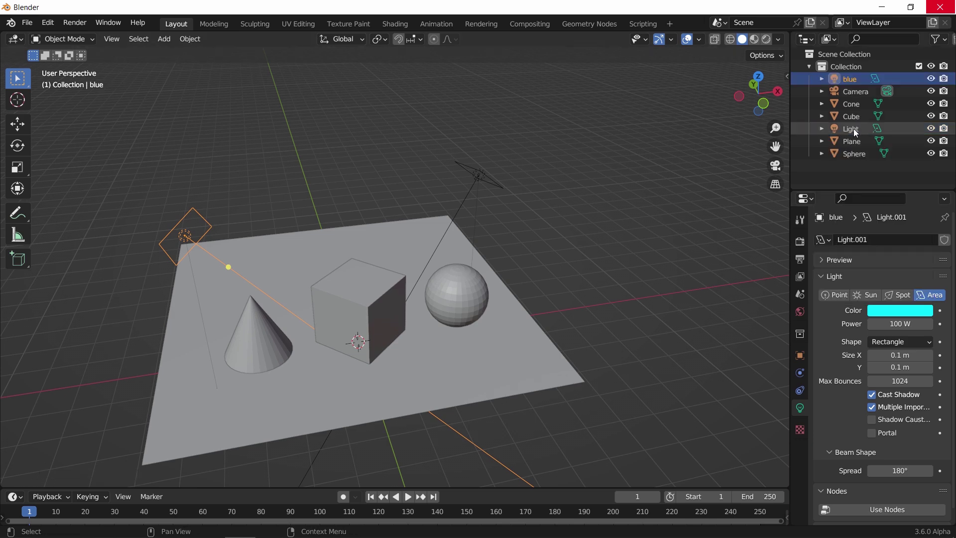
Give the original light an orange colour and rename it 'Orange is the new black'.
click(486, 175)
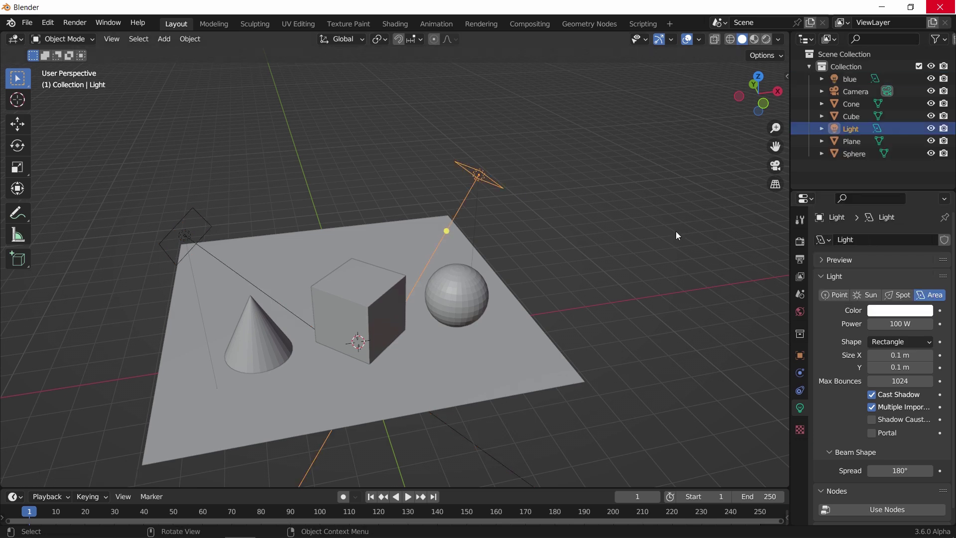
click(875, 311)
drag(857, 225, 847, 223)
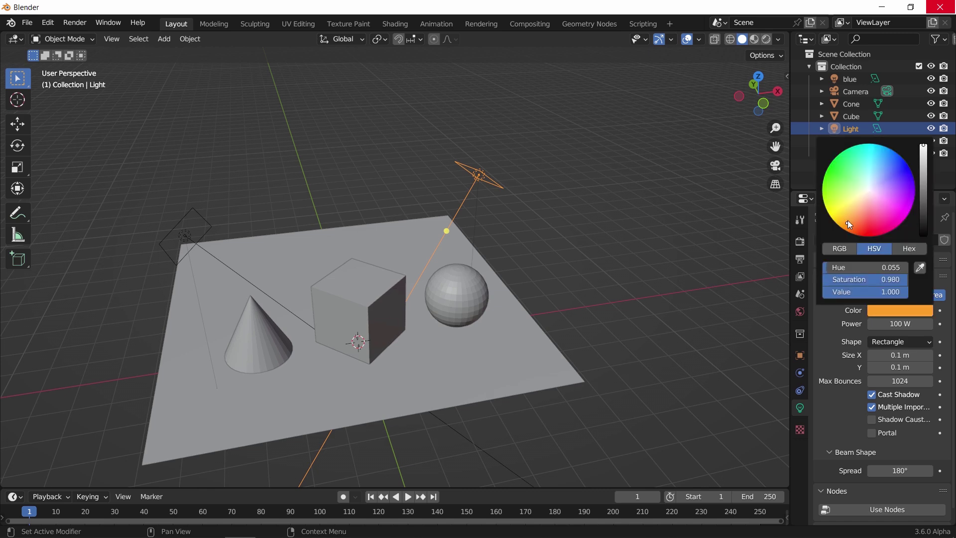
double_click(853, 129)
text(Ora)
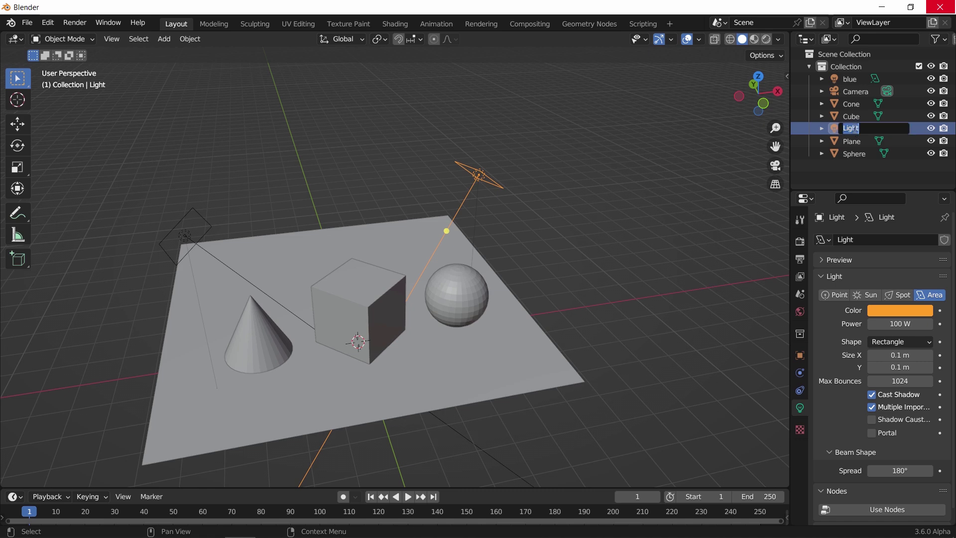
text(nge is the new black)
key(Return)
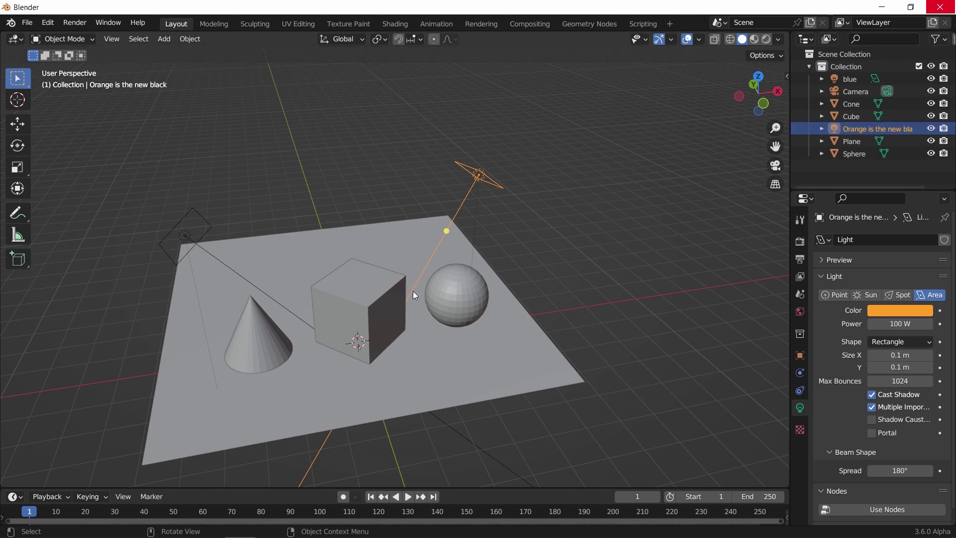
Switch to the camera view and bring up the viewport shading choices for a rendered preview.
key(KP_1)
key(KP_0)
key(z)
click(521, 201)
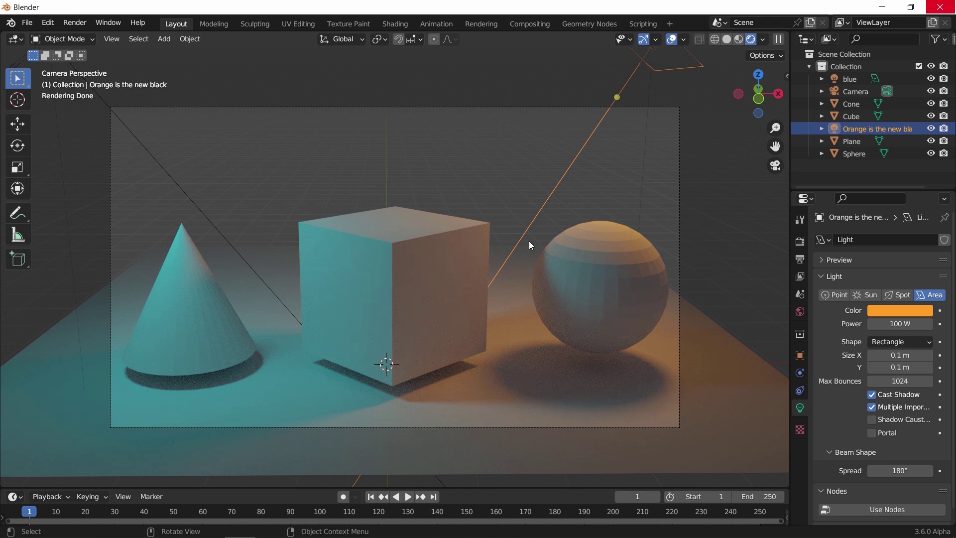
click(710, 240)
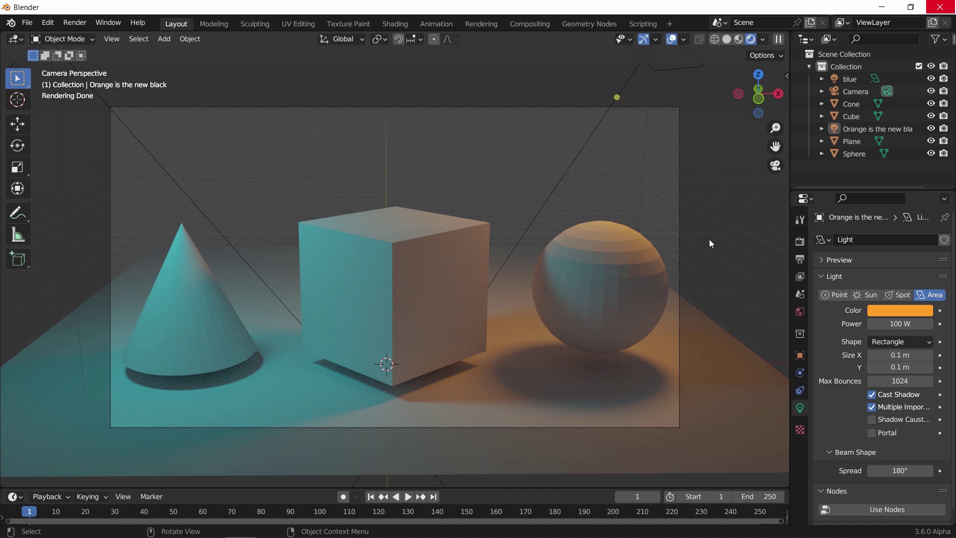
click(588, 140)
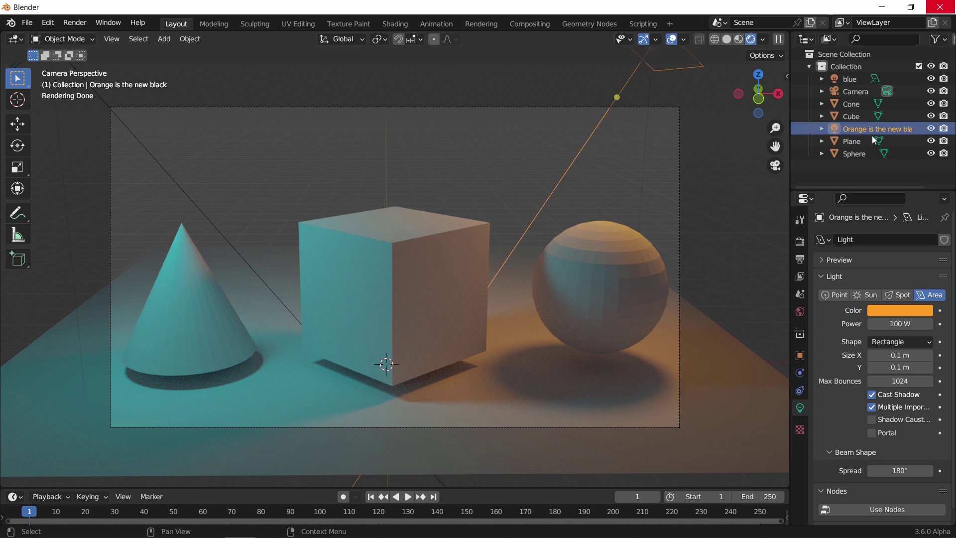
Expand the orange light's Light Linking settings and create a new linking collection.
click(800, 355)
scroll(825, 359, down, 3)
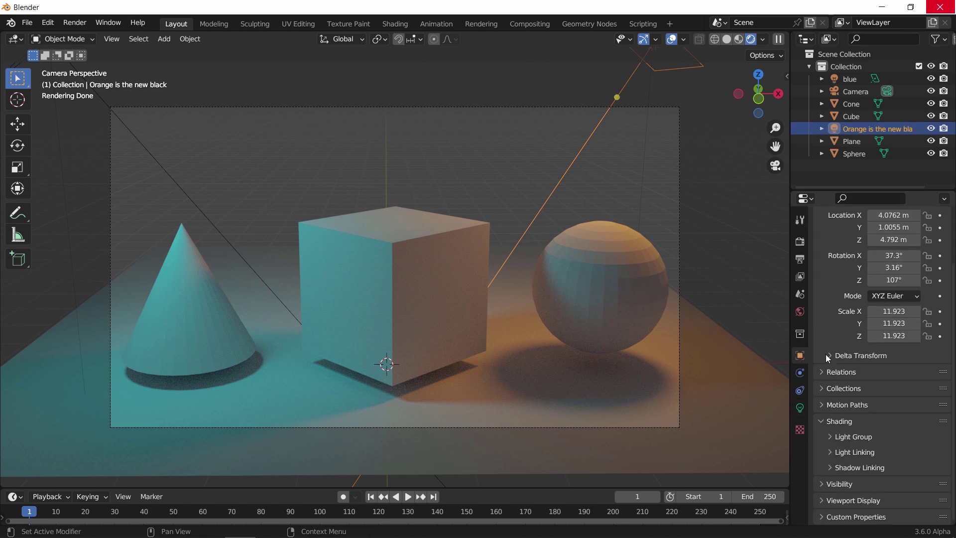
click(885, 452)
scroll(867, 409, down, 1)
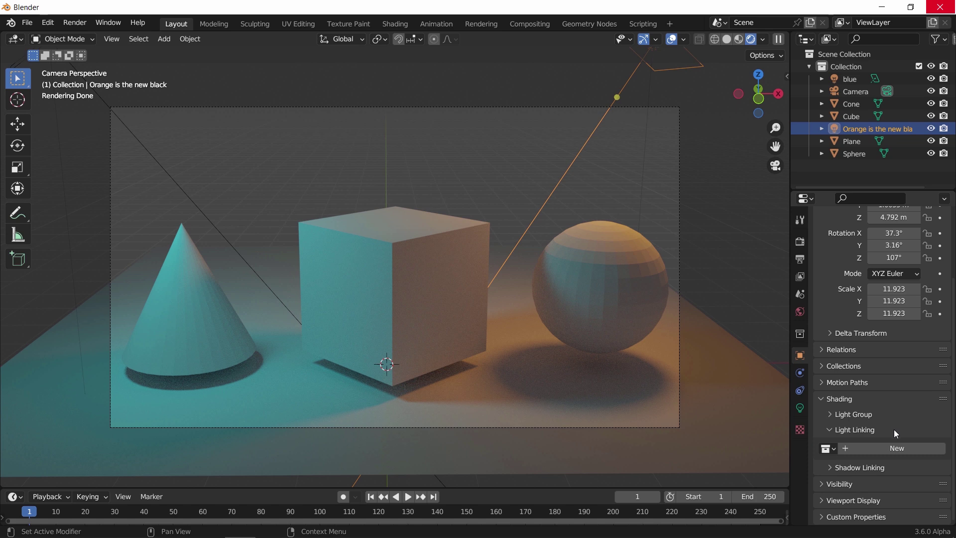
click(856, 449)
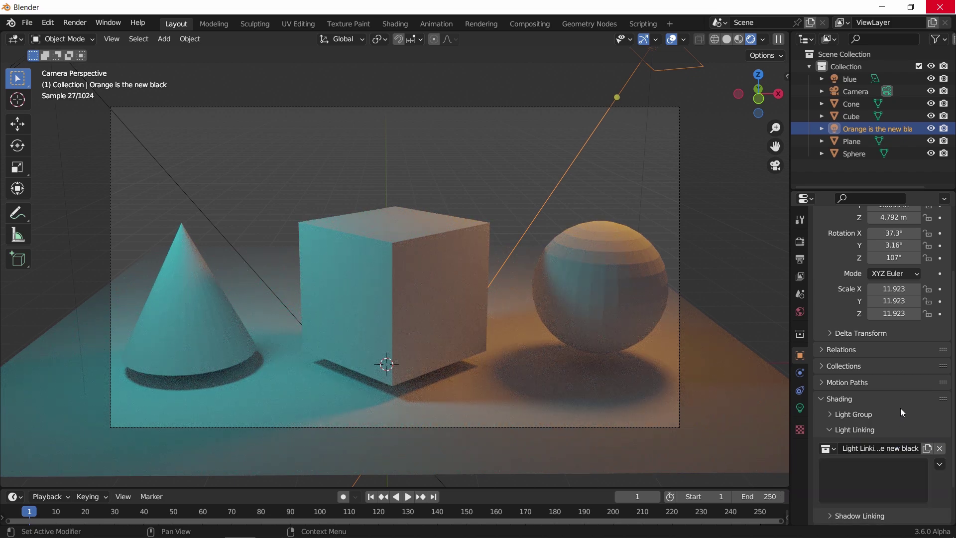
Drag the Cube into the light's linking list, then select the Cube and enter Edit Mode.
scroll(900, 409, down, 1)
click(828, 428)
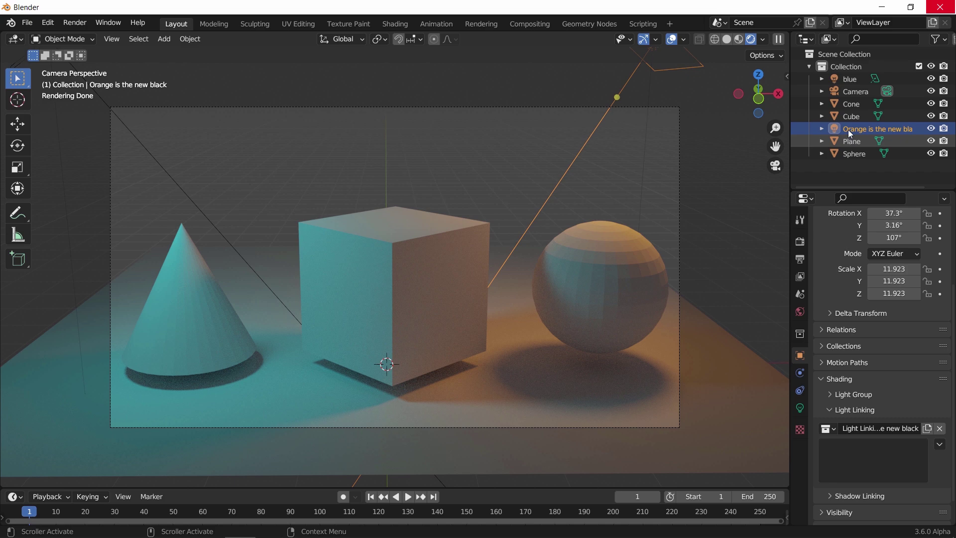
drag(852, 116, 864, 464)
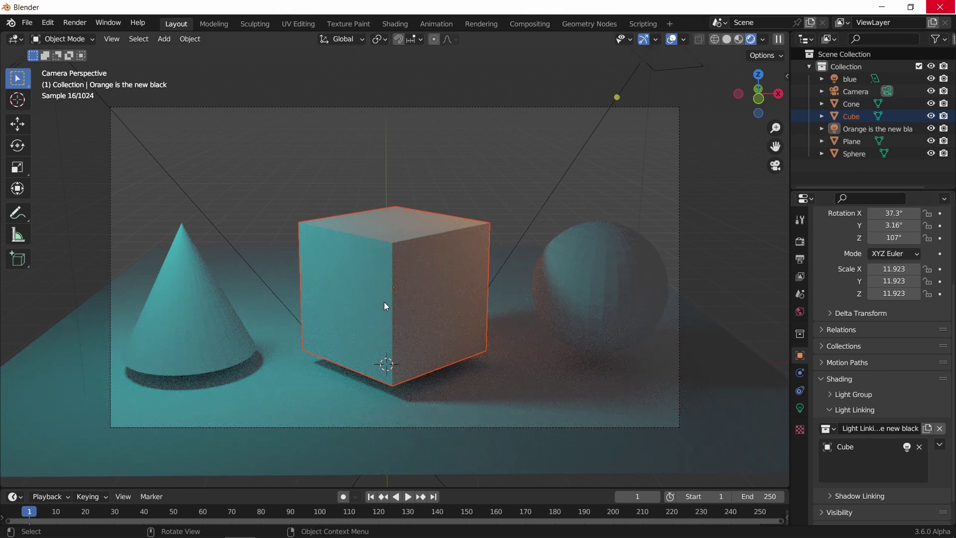
click(391, 264)
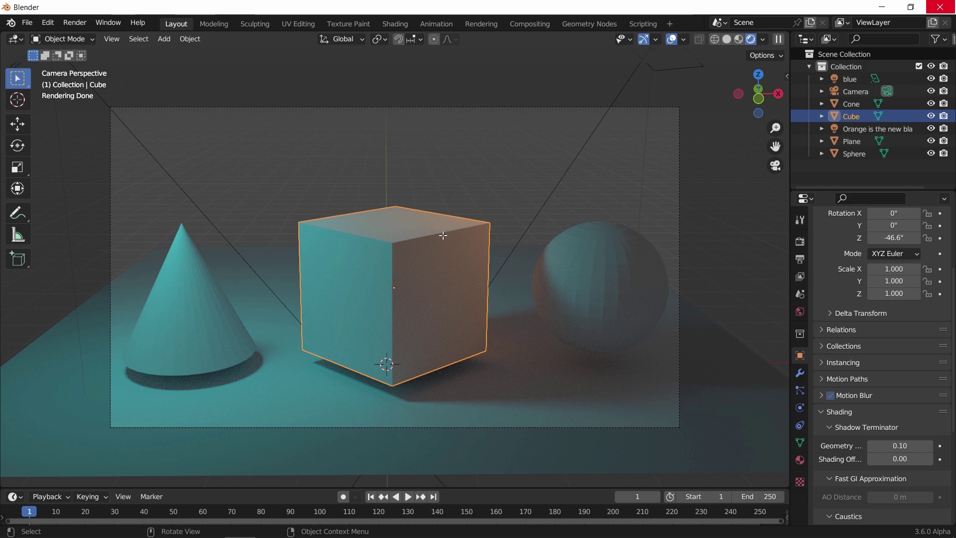
key(Tab)
Bevel the cube's edges with Ctrl+B and return to Object Mode.
key(ctrl+b)
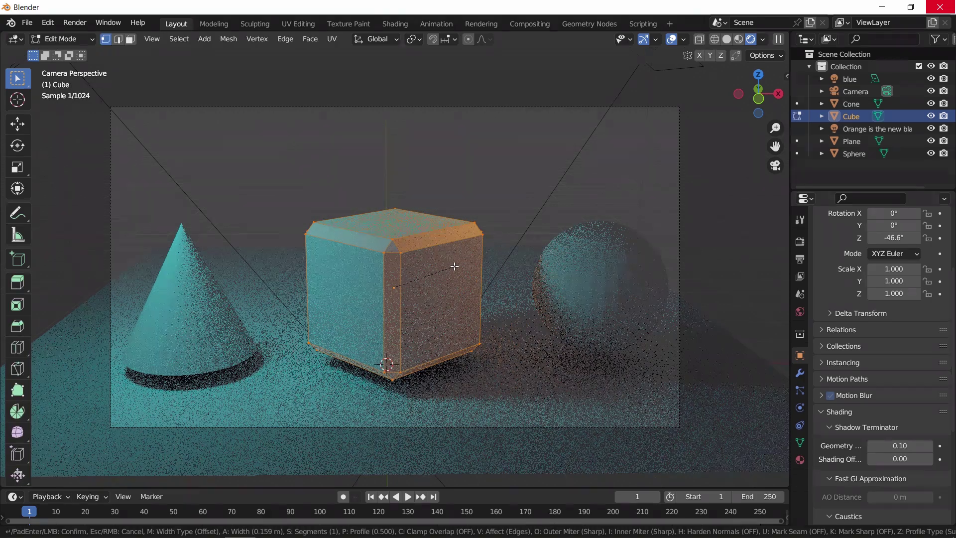
click(455, 265)
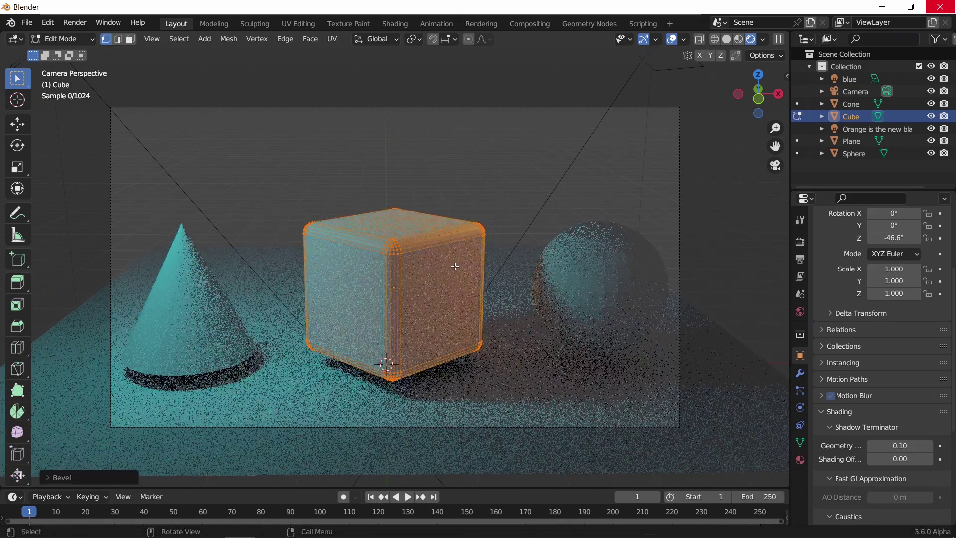
key(Tab)
click(483, 177)
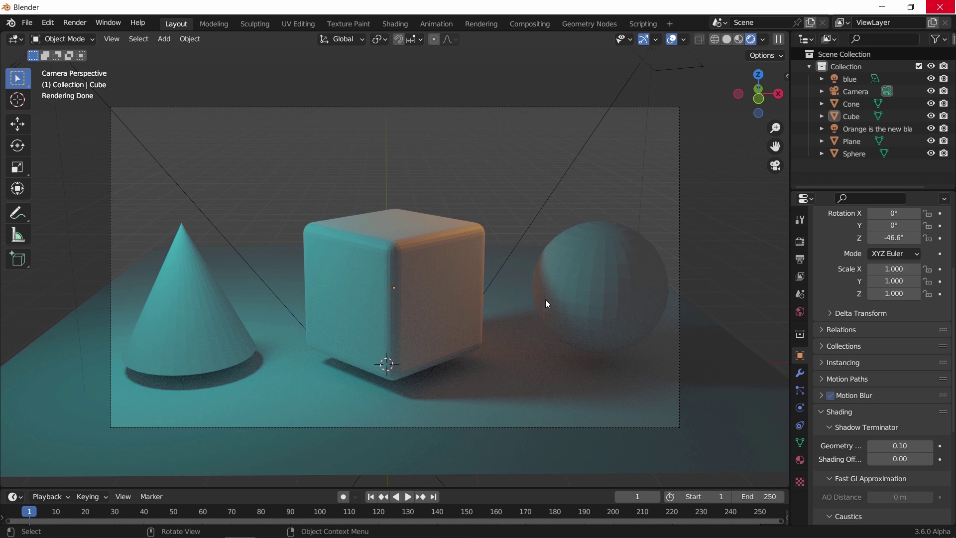
Set the orange light's power to 150 W.
click(550, 195)
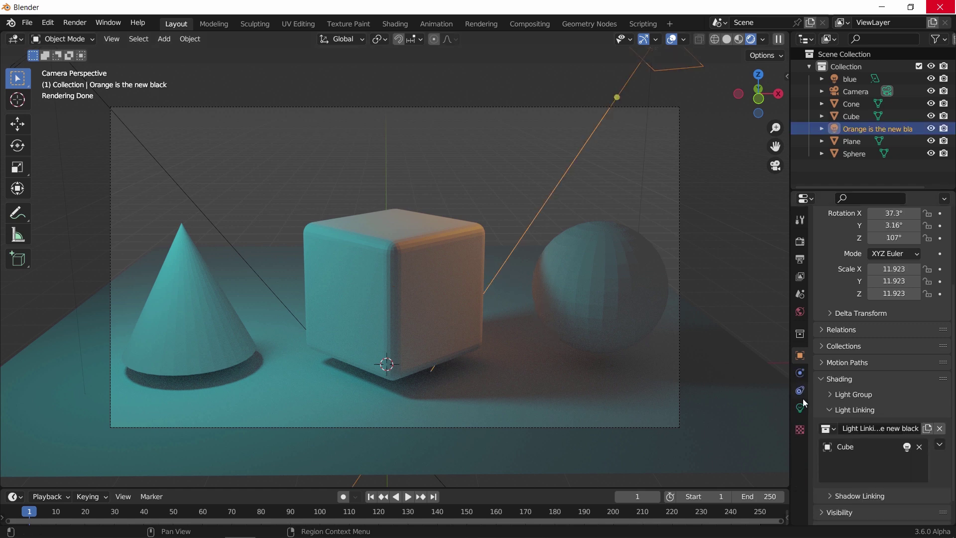
click(800, 408)
double_click(909, 311)
text(150)
key(Return)
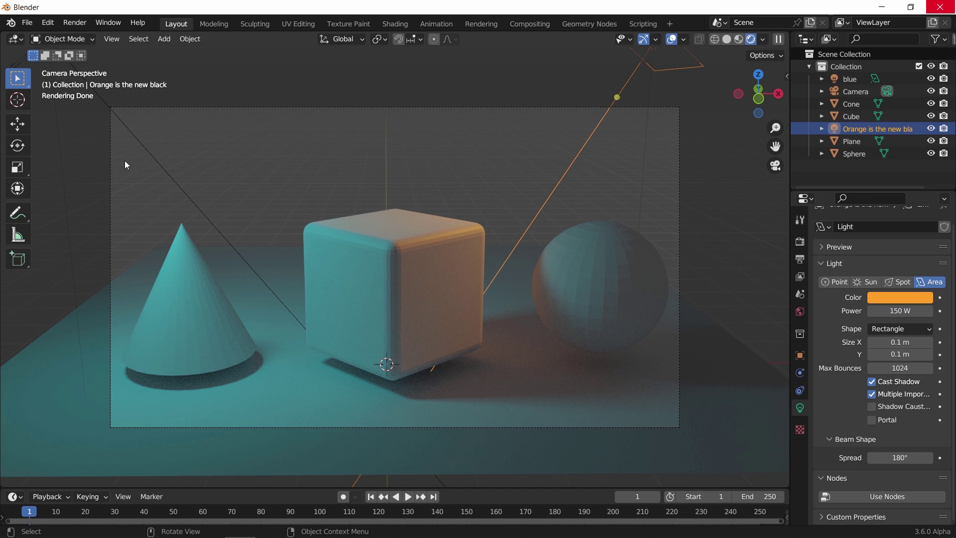
Create a new collection in the Outliner and name it 'the chosen ones'.
click(150, 154)
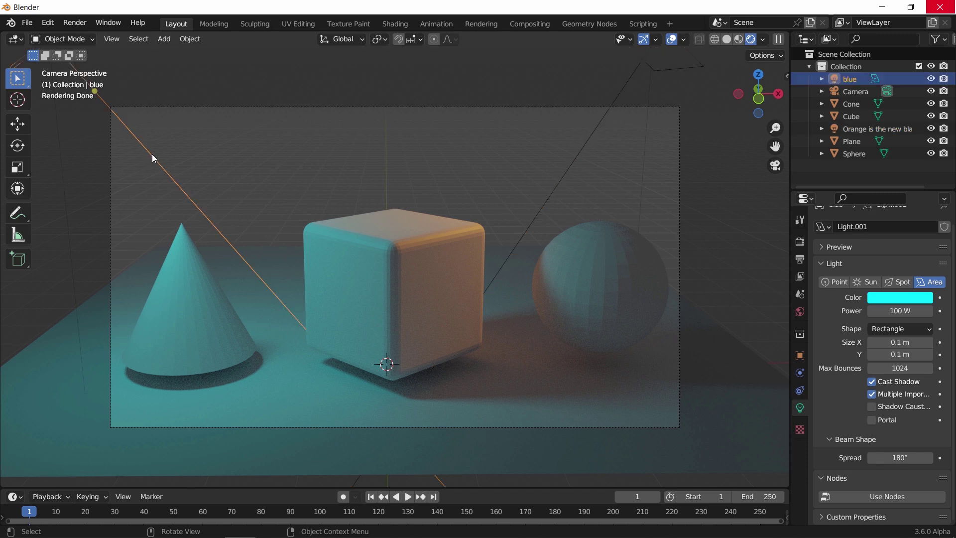
click(800, 355)
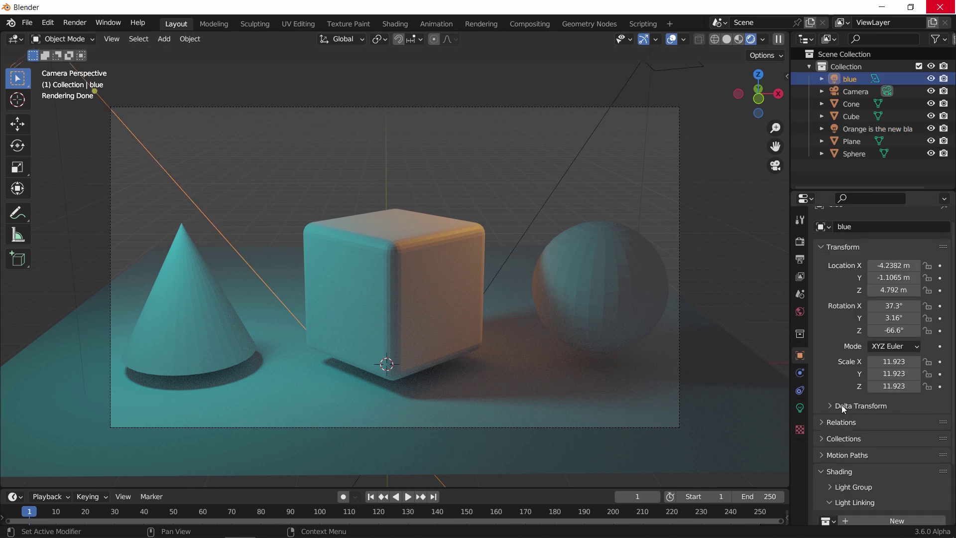
scroll(842, 413, down, 3)
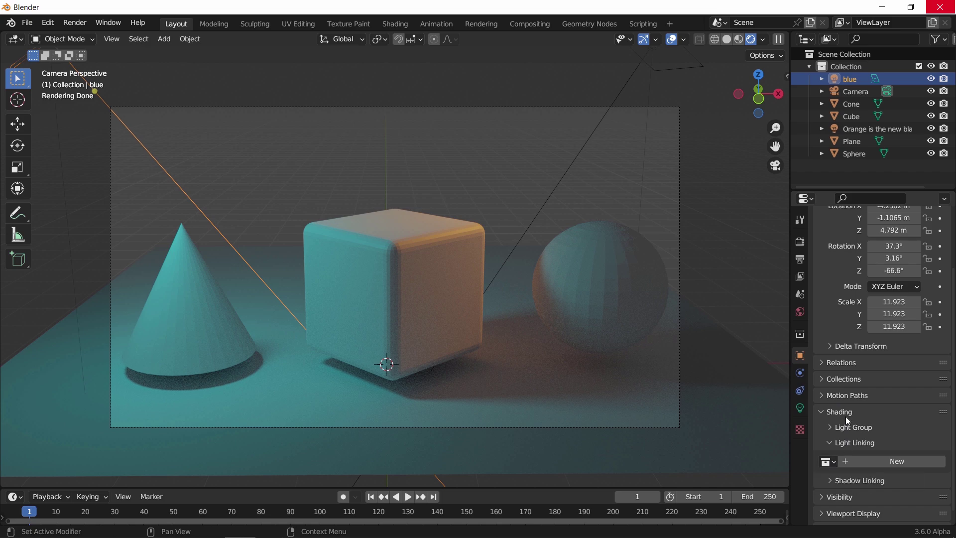
right_click(851, 170)
click(848, 171)
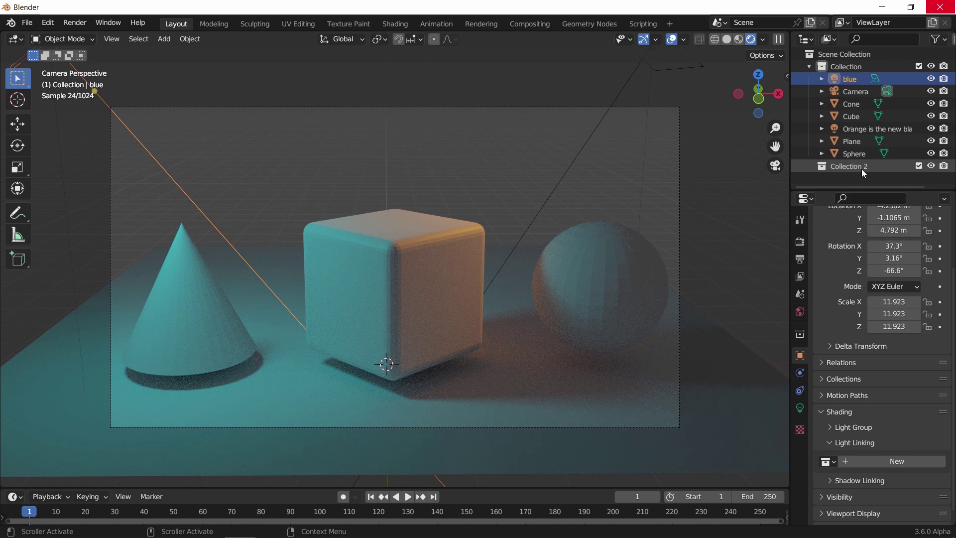
double_click(862, 169)
text(the chosen ones)
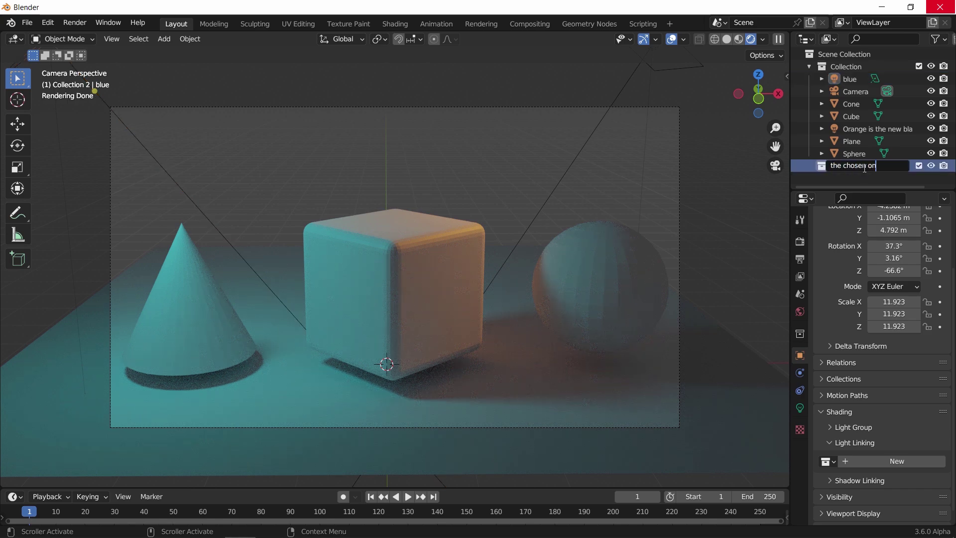
key(Return)
Move the Cone and Sphere into 'the chosen ones', then list the blue light's linkable collections.
click(855, 154)
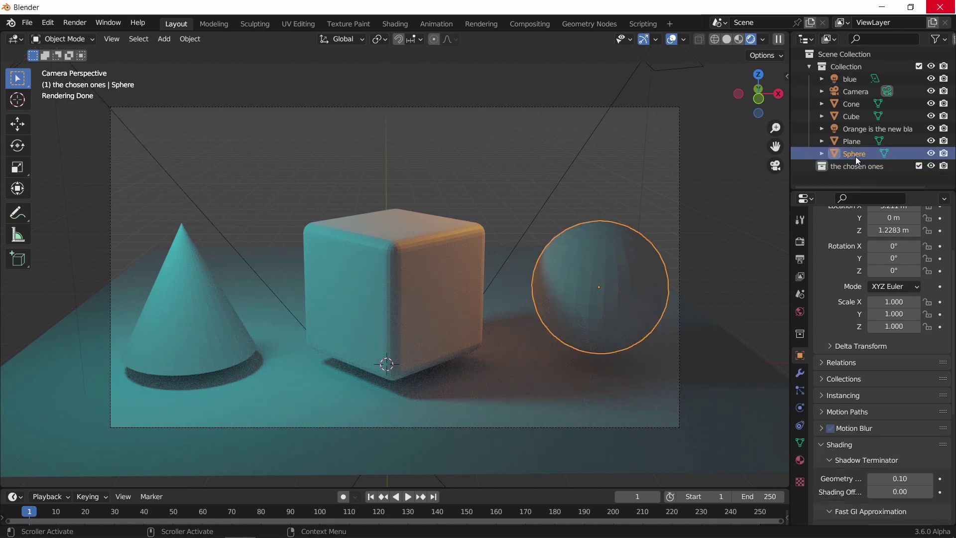
ctrl+click(854, 105)
drag(857, 131, 851, 164)
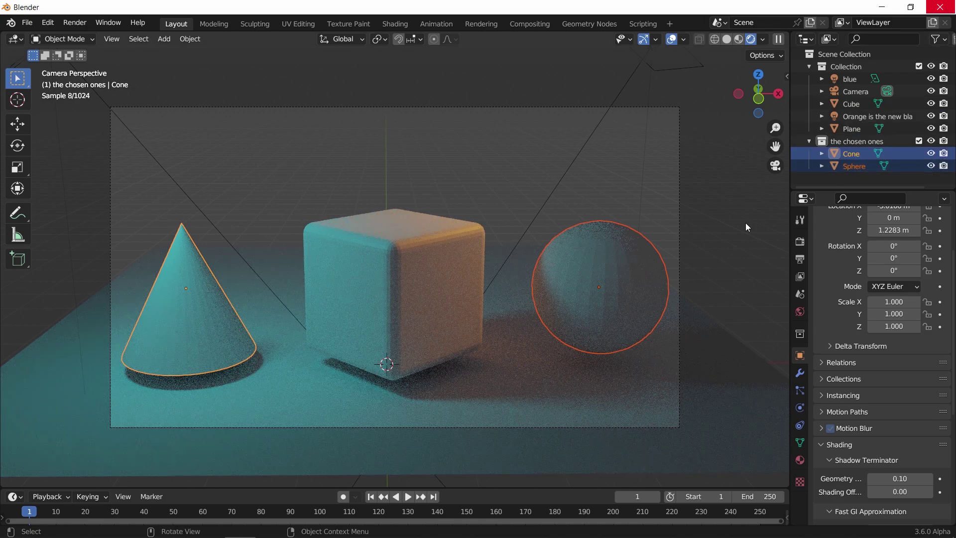
click(136, 138)
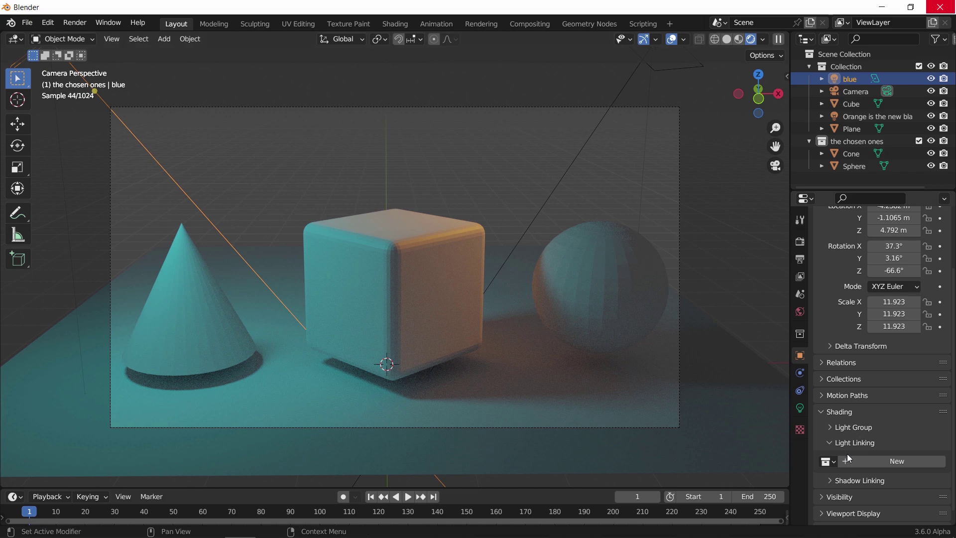
click(831, 461)
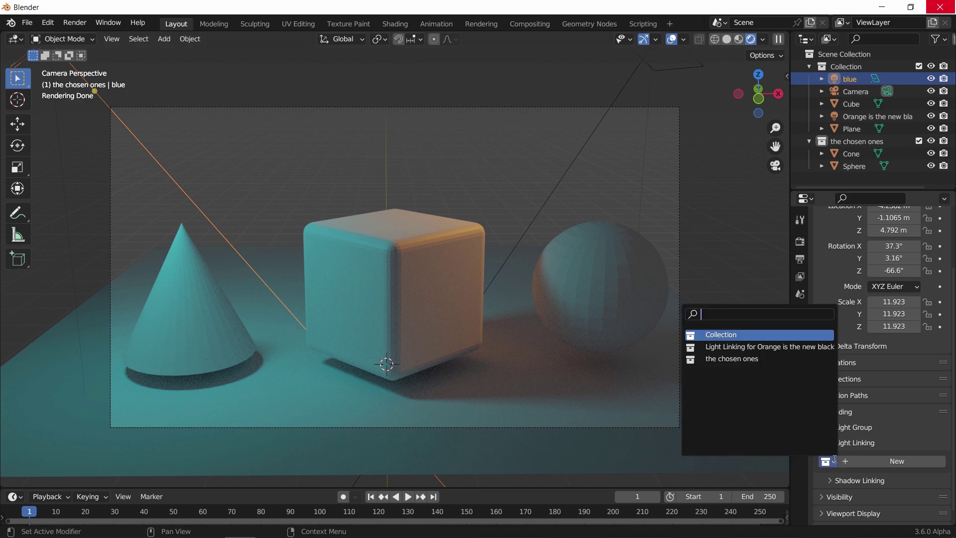
Link the blue light to 'the chosen ones' and toggle its effect on the Cone and Sphere.
click(761, 359)
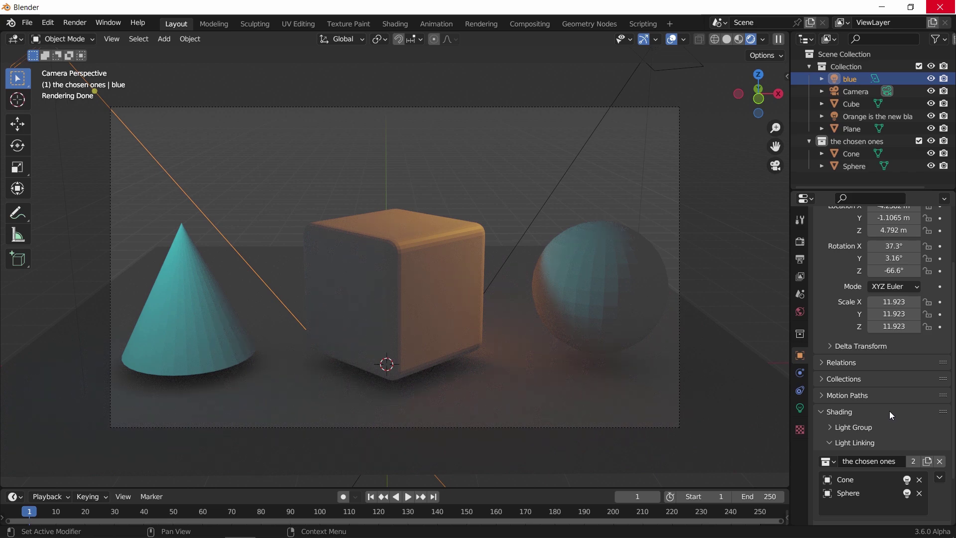
scroll(890, 411, down, 3)
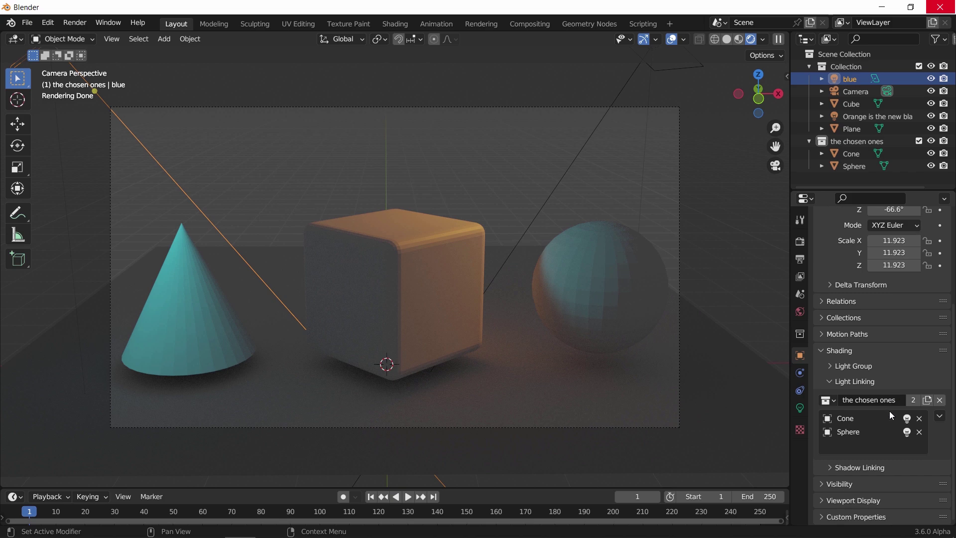
click(908, 419)
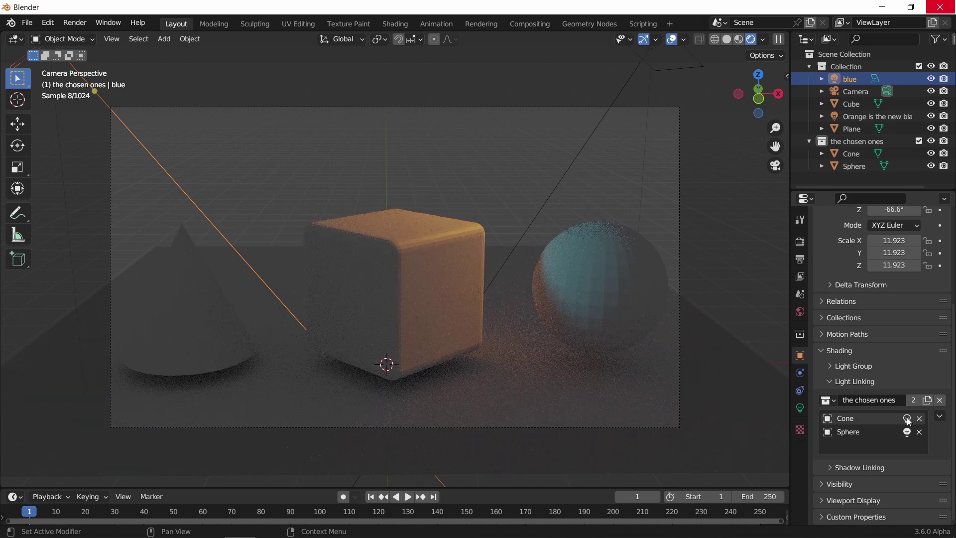
click(908, 432)
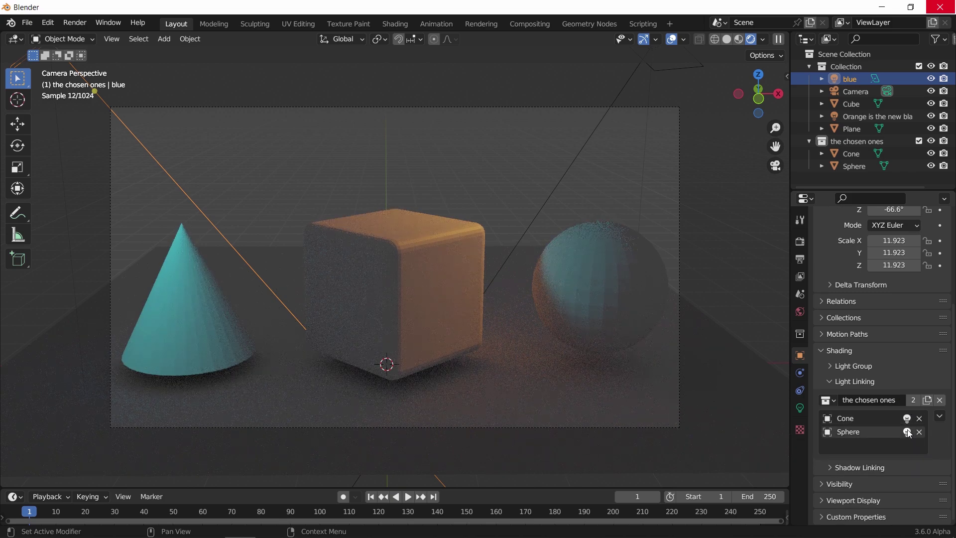
Move Cube and Plane into 'the chosen ones', then recheck the blue light's Cone include toggle.
click(852, 104)
ctrl+click(852, 129)
drag(851, 129, 852, 145)
click(713, 214)
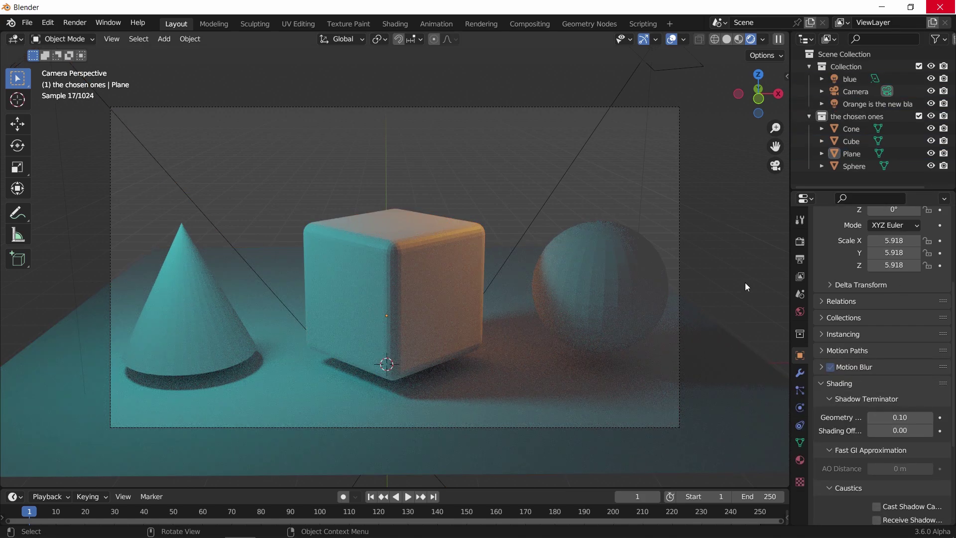
click(198, 185)
click(906, 419)
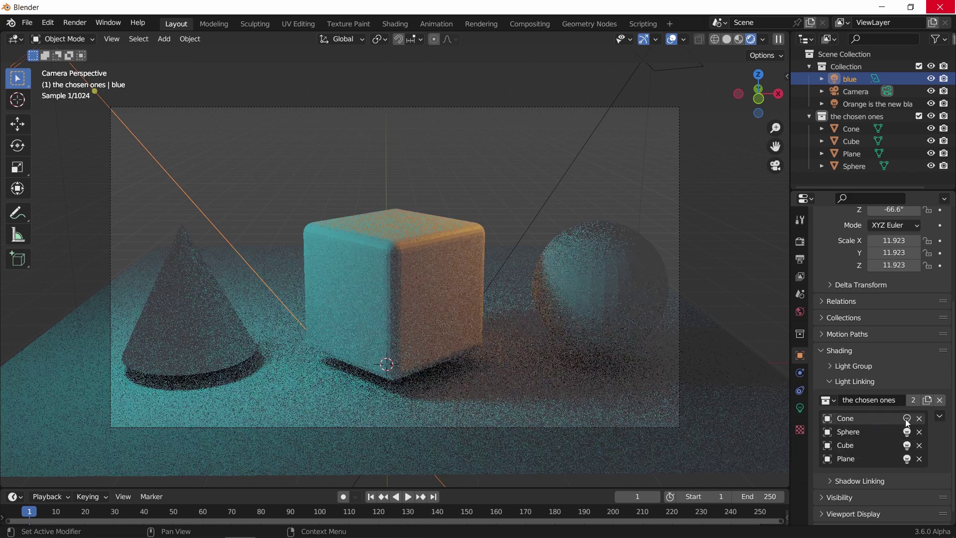
click(905, 419)
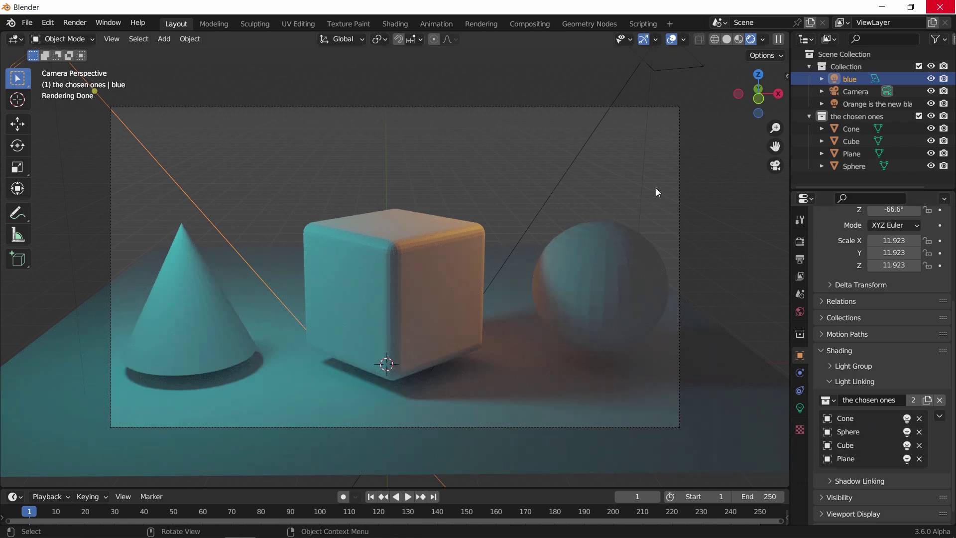
click(833, 381)
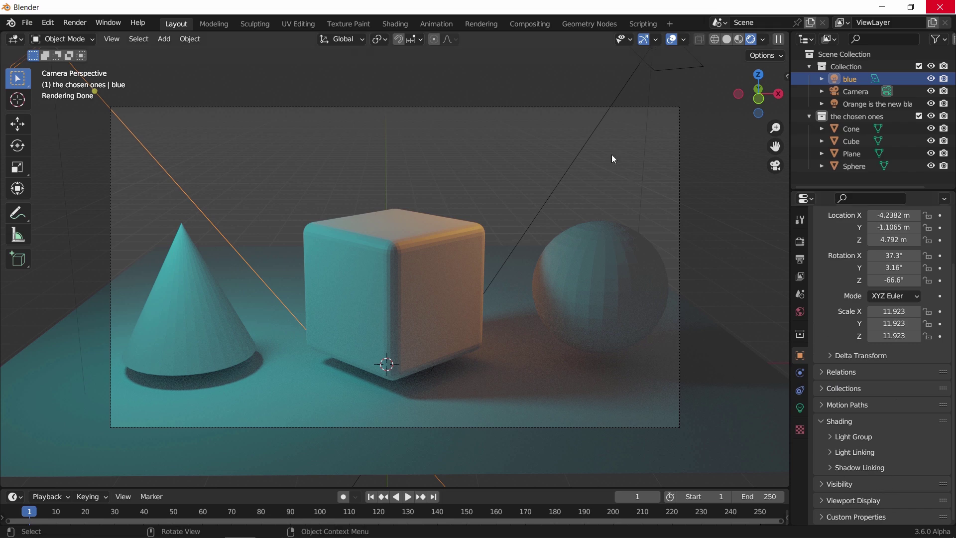
Hide the blue and orange lights and add a new point light.
click(931, 78)
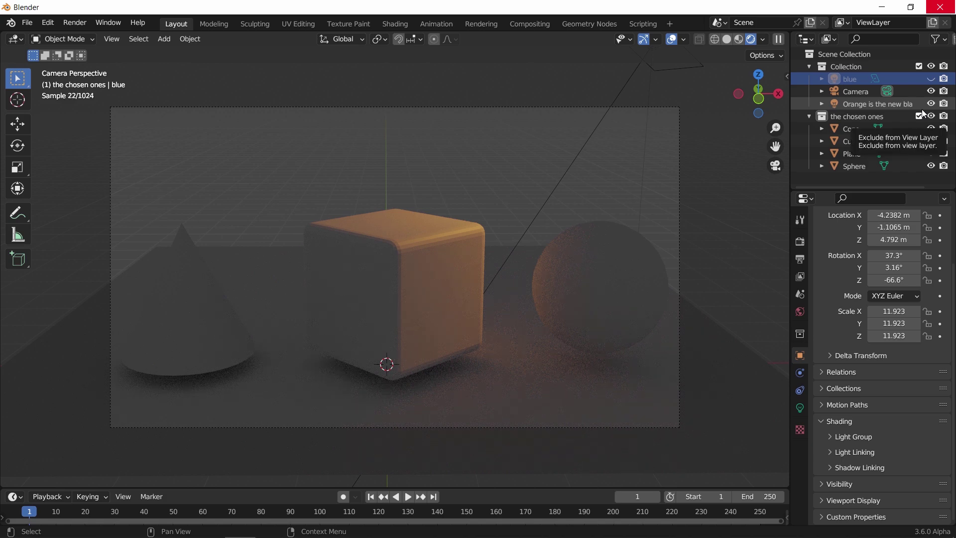
click(930, 103)
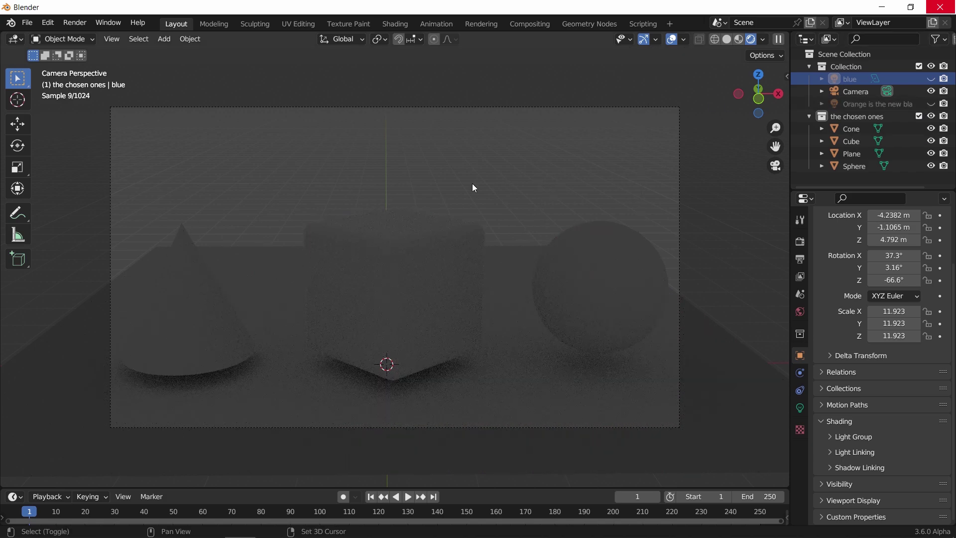
key(shift+a)
mouse_move(463, 336)
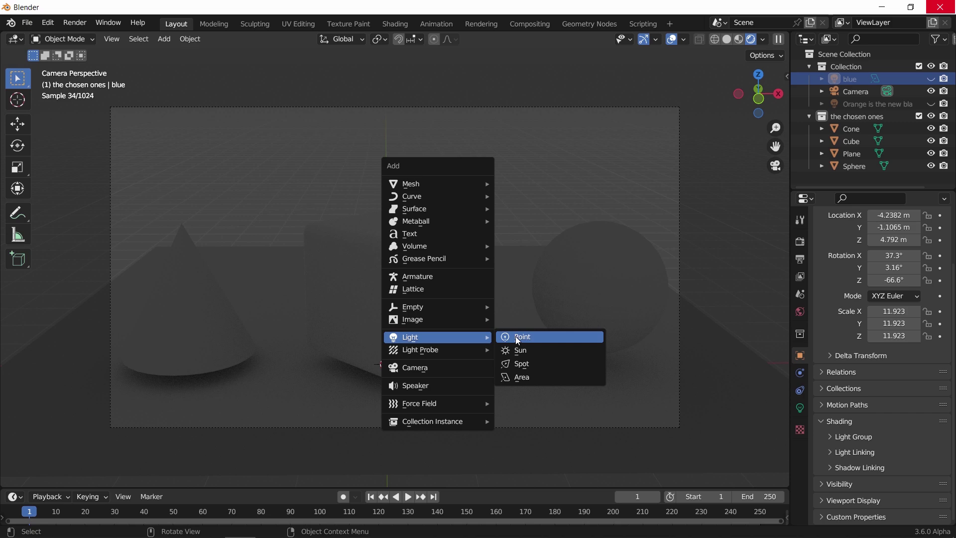
click(517, 340)
Raise the point light straight up along Z to about 4.78 m.
key(g)
key(z)
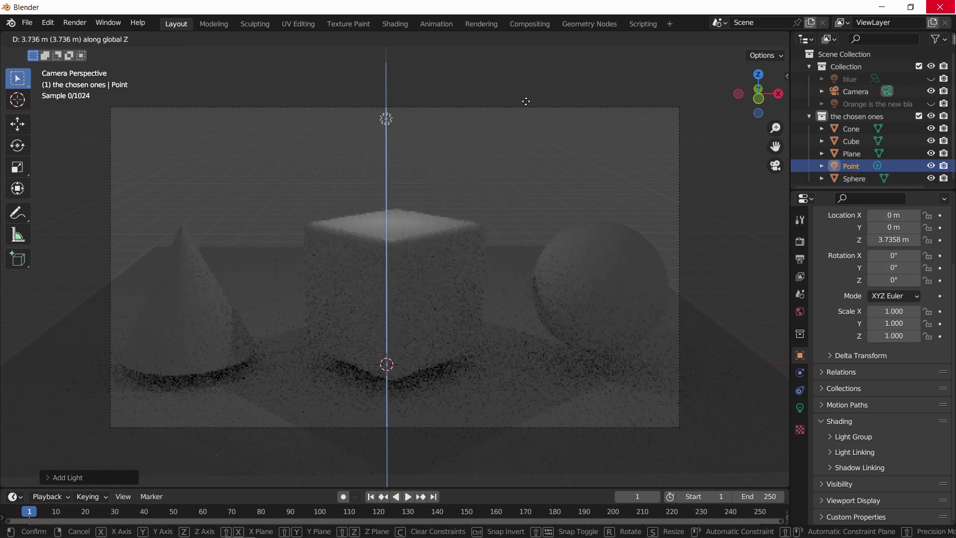
click(537, 469)
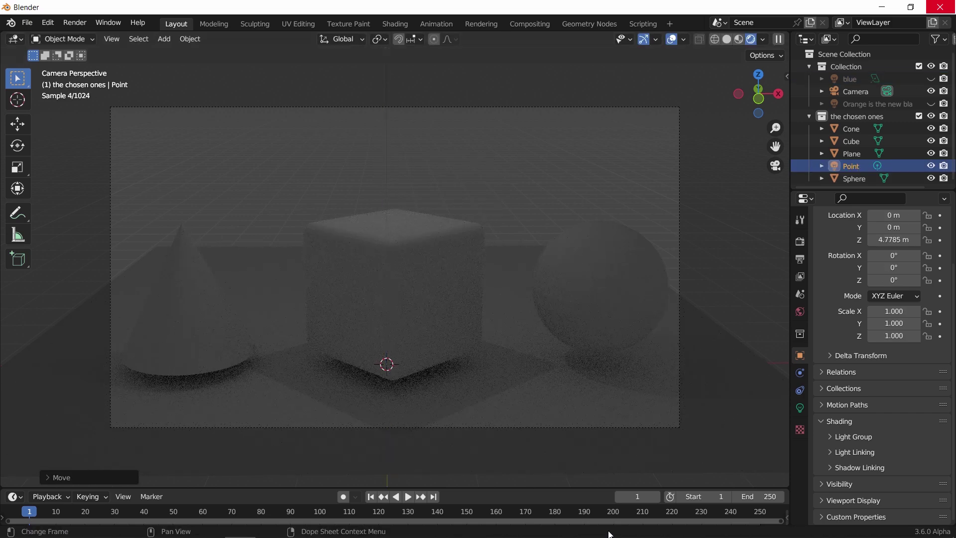
click(799, 408)
Set the point light's power to 25.
click(906, 324)
text(25)
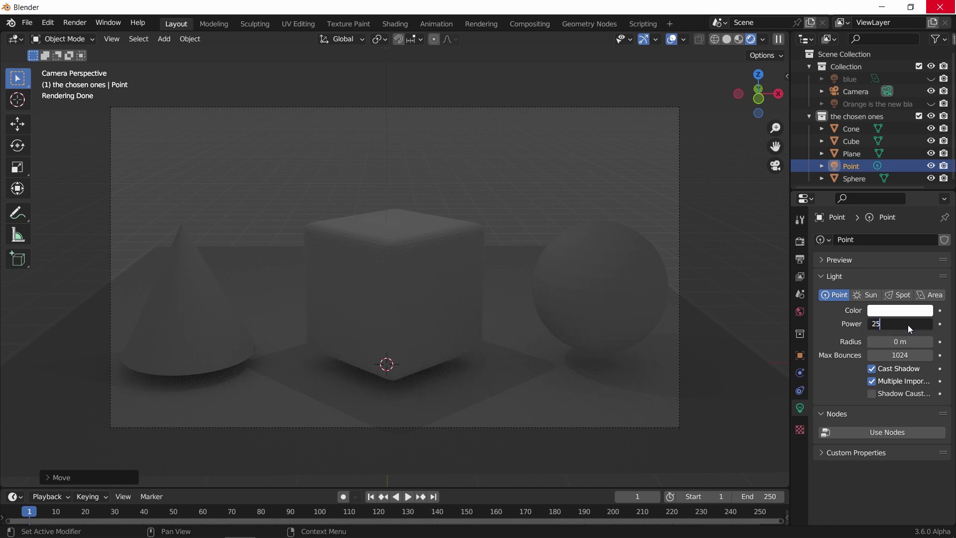
key(Return)
Create a shadow linking collection for the point light, add the Cube, and exclude it.
click(800, 355)
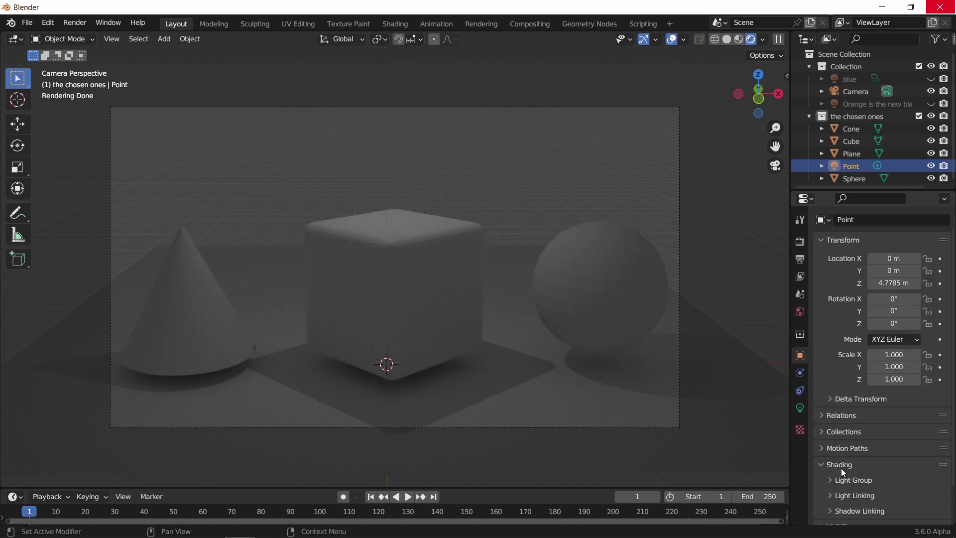
scroll(841, 468, down, 2)
click(854, 471)
scroll(906, 458, down, 1)
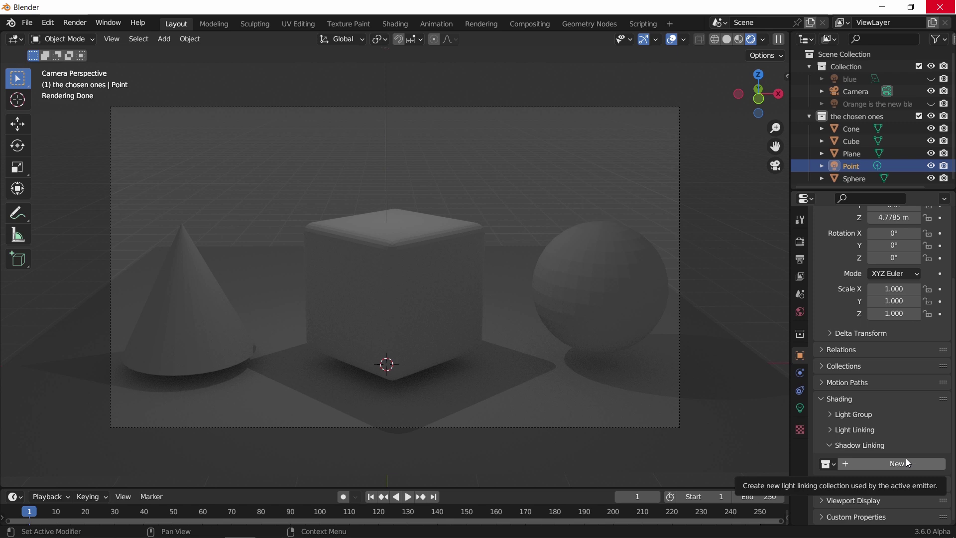
click(907, 463)
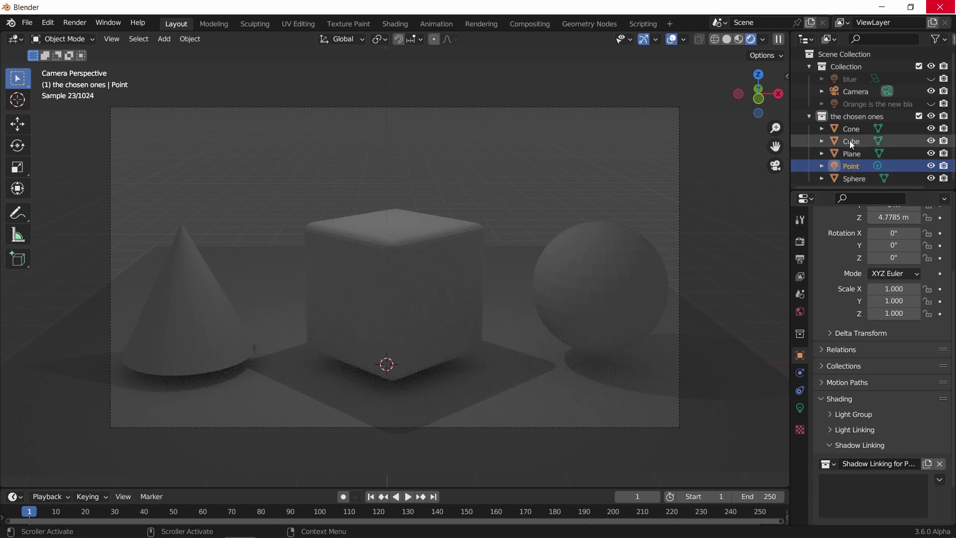
drag(849, 141, 854, 489)
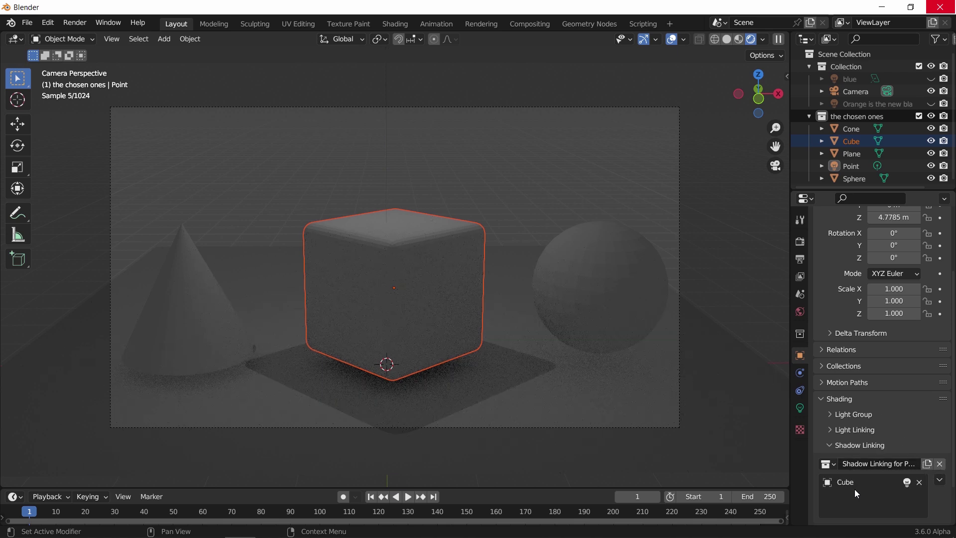
click(907, 483)
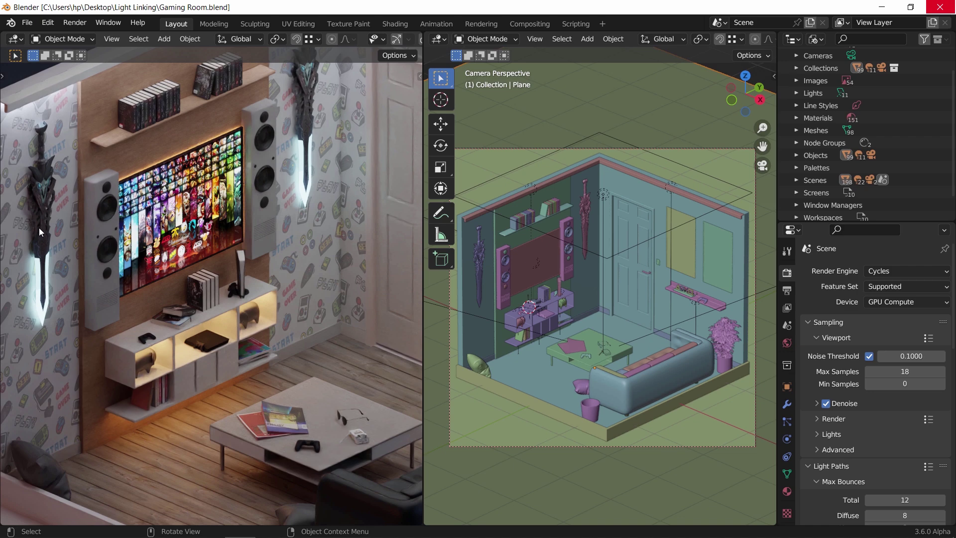
Select the sword on the gaming room's left wall and frame the view closely on it.
click(478, 280)
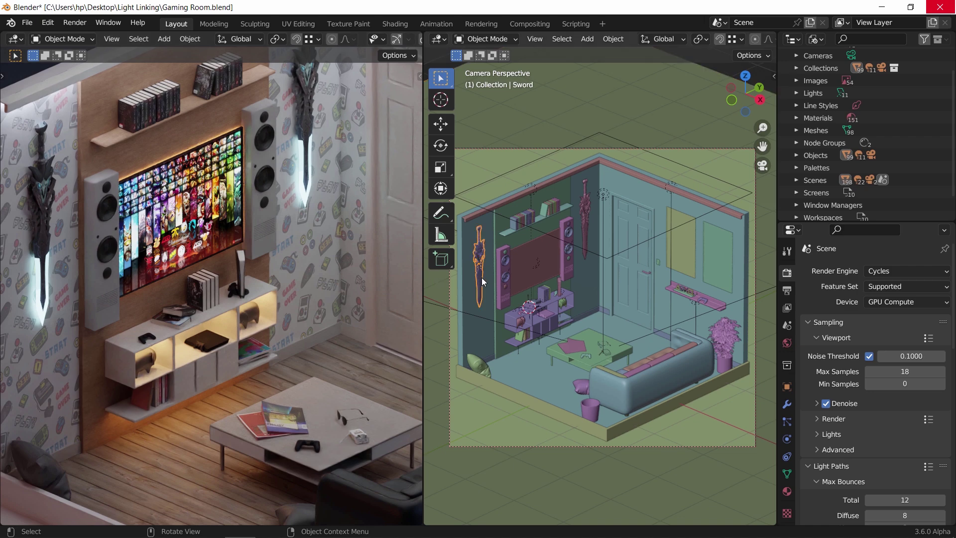
key(KP_Decimal)
middle_drag(608, 314, 575, 324)
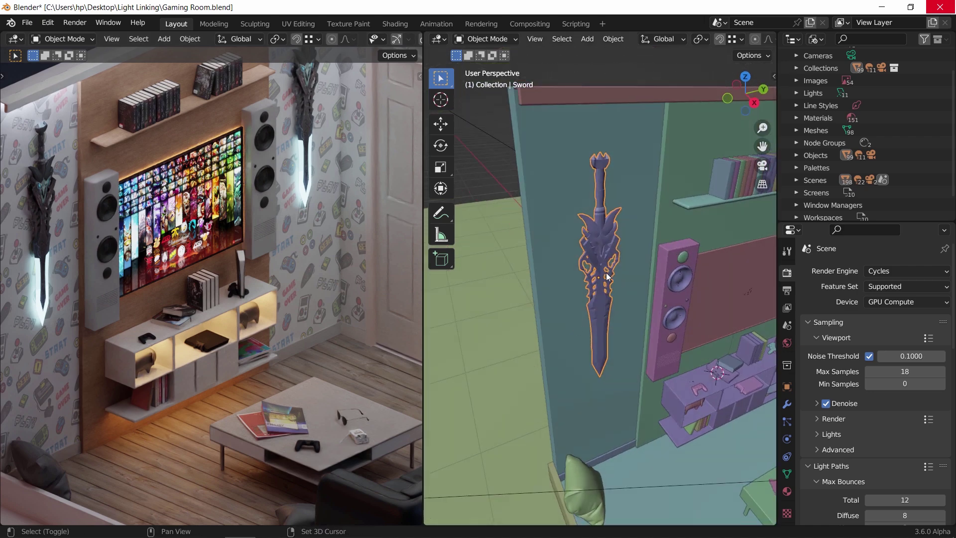
key(shift+a)
Add an area light at the sword, scale it to 0.172 and flip it 180° on X.
mouse_move(602, 277)
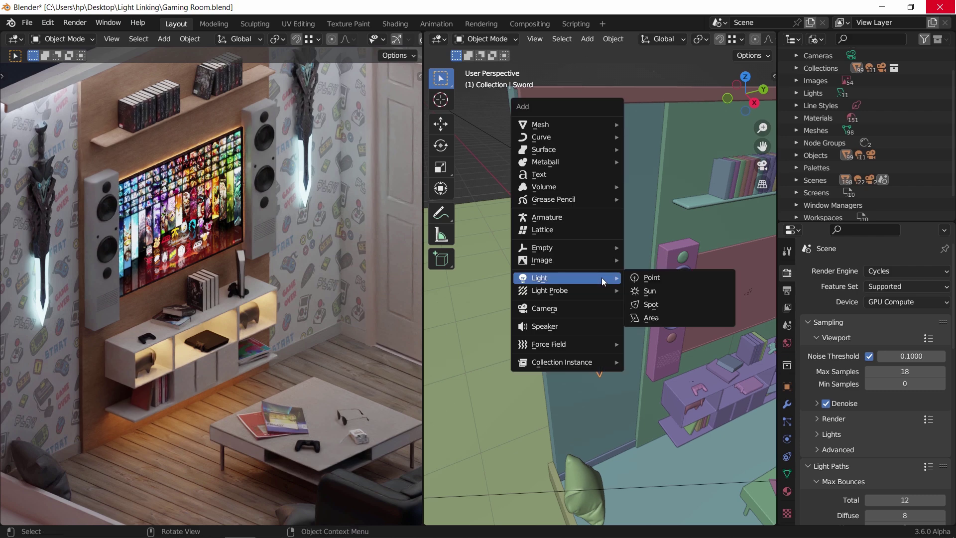
click(638, 318)
key(s)
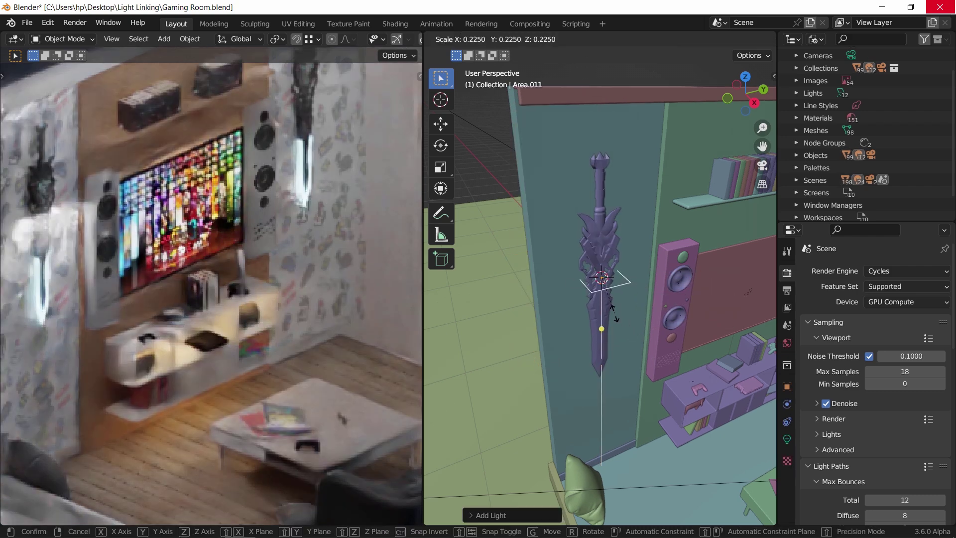
click(607, 299)
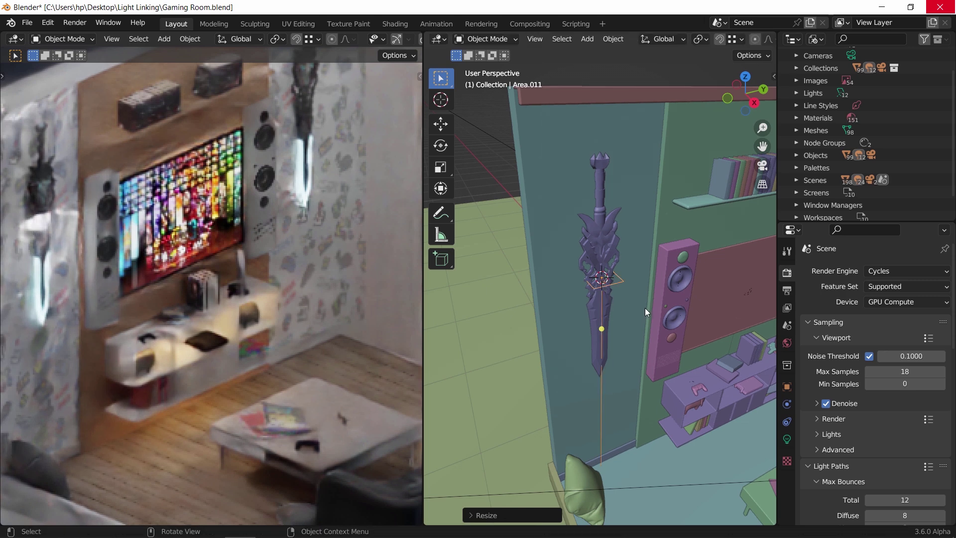
key(r)
key(x)
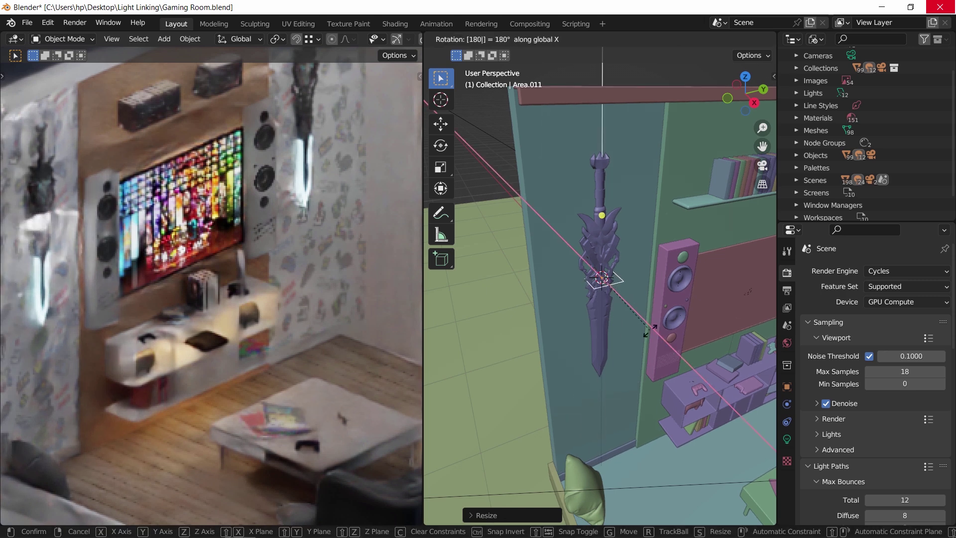
click(650, 331)
Lower the area light along Z to sit just below the sword's tip.
key(g)
key(z)
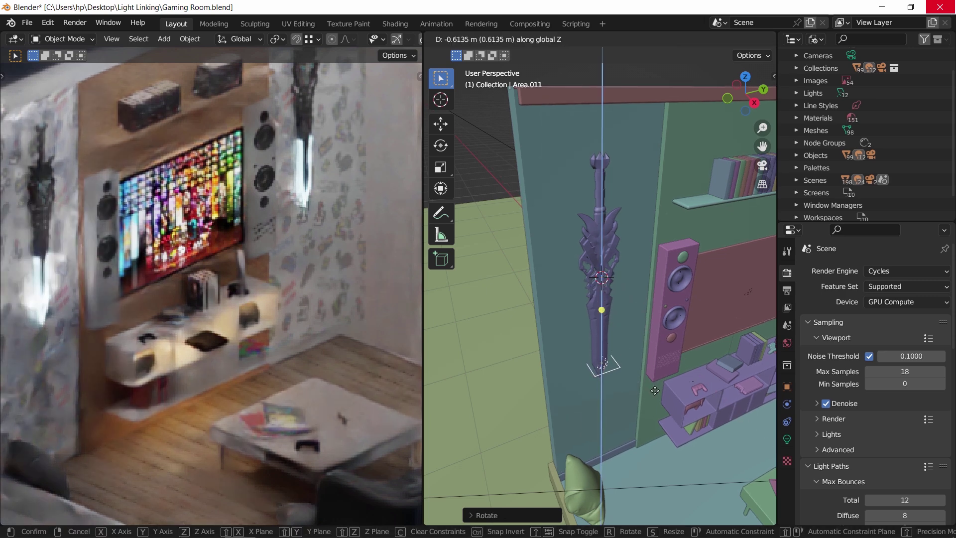
click(656, 397)
click(787, 386)
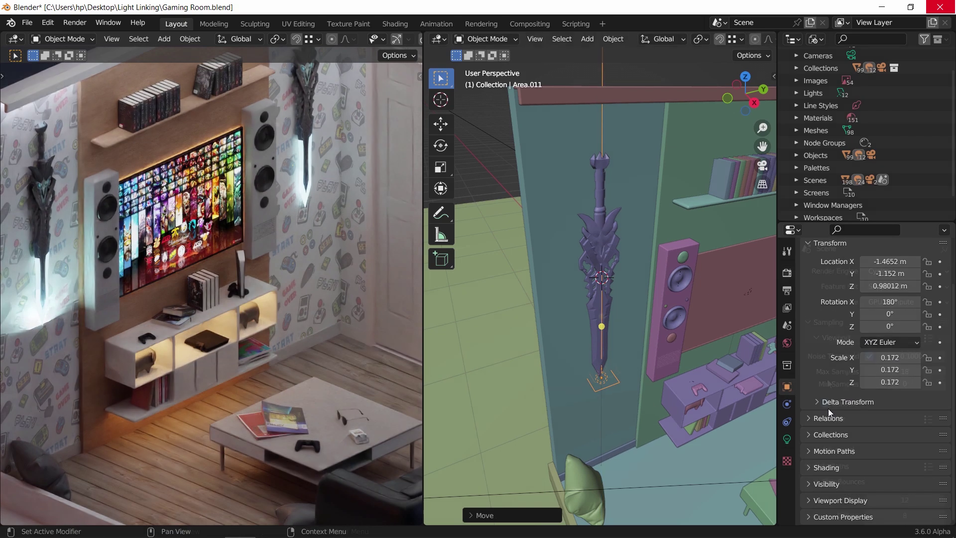
click(831, 471)
Create a new light linking collection for Area.011 and show the Outliner by View Layer.
scroll(835, 453, down, 2)
click(841, 452)
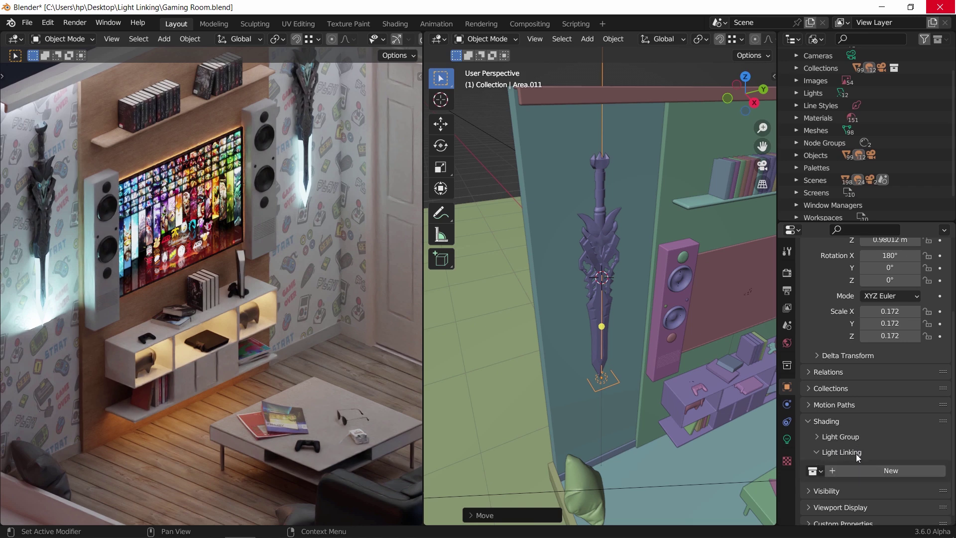
click(884, 470)
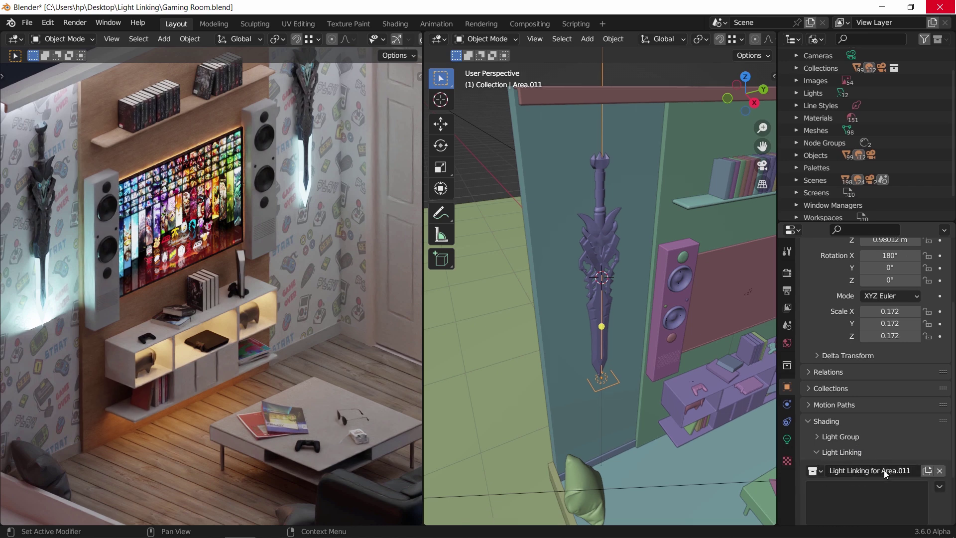
click(817, 38)
click(837, 65)
scroll(859, 180, down, 2)
scroll(857, 178, down, 10)
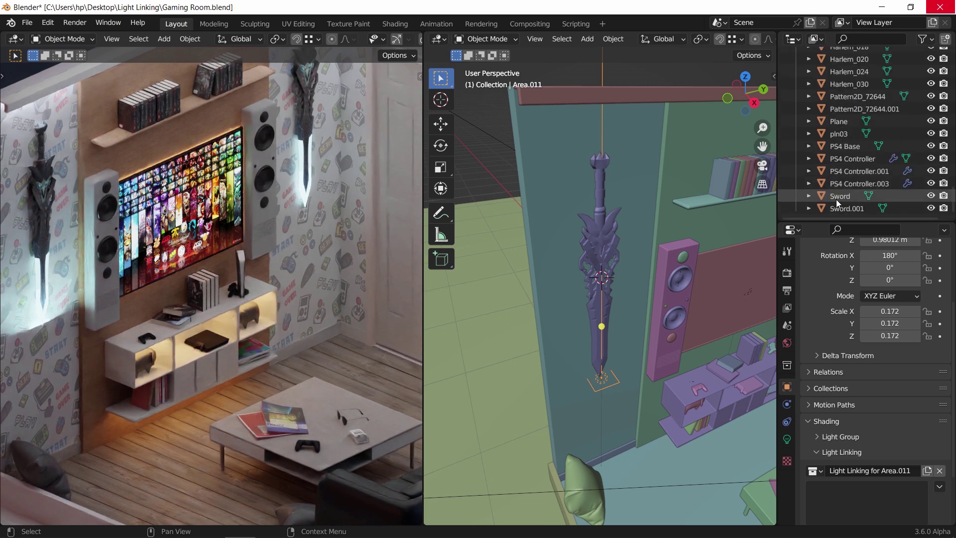
Add the Sword to Area.011's collection, keep it included, and move Shading above Motion Paths.
drag(833, 199, 842, 494)
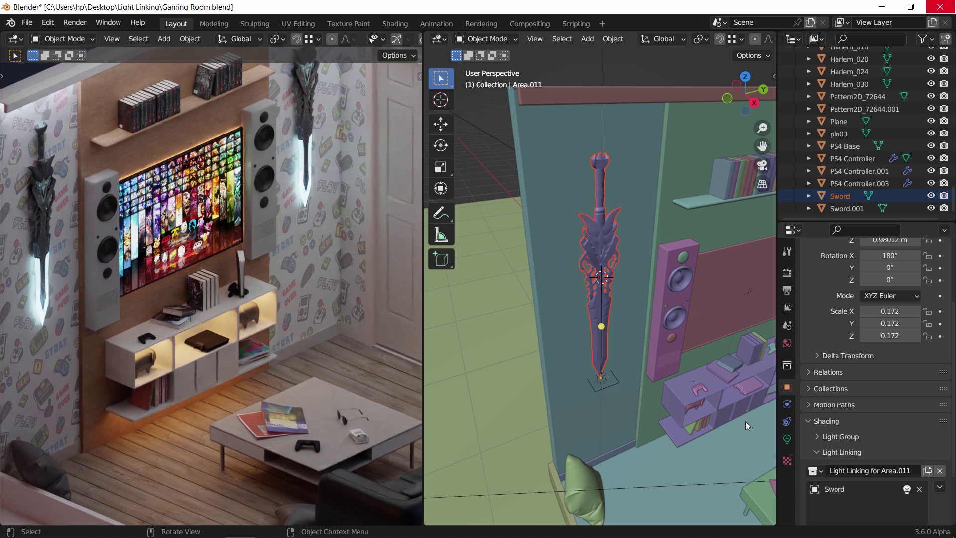
click(907, 489)
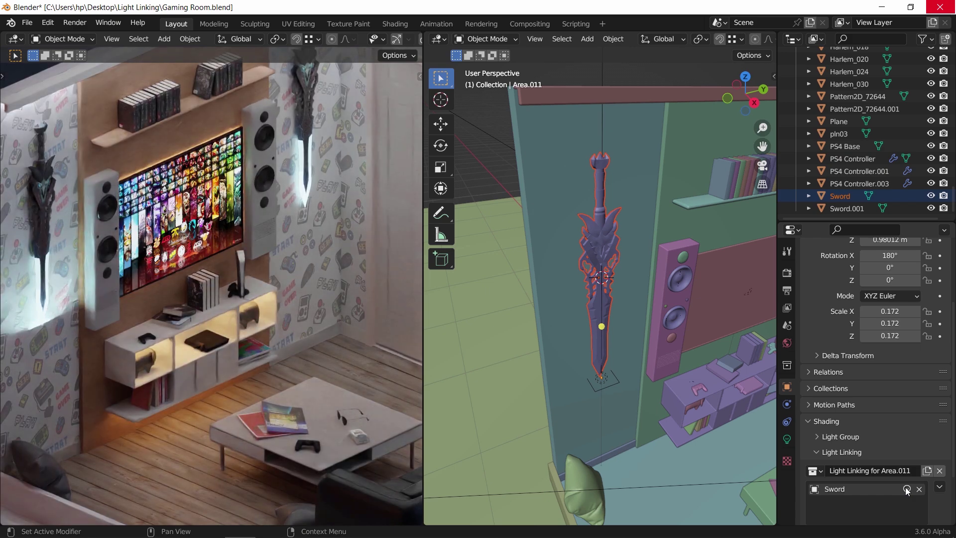
click(907, 489)
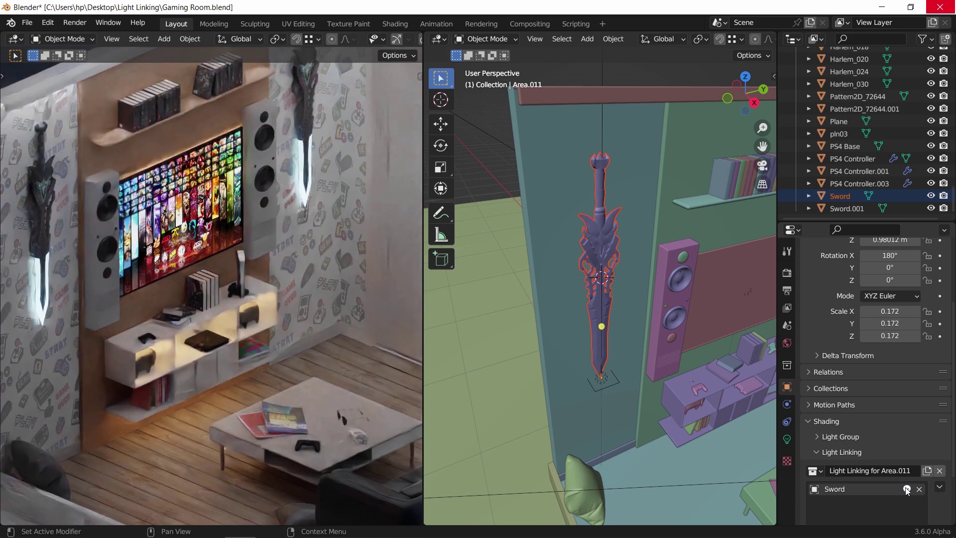
scroll(892, 442, down, 4)
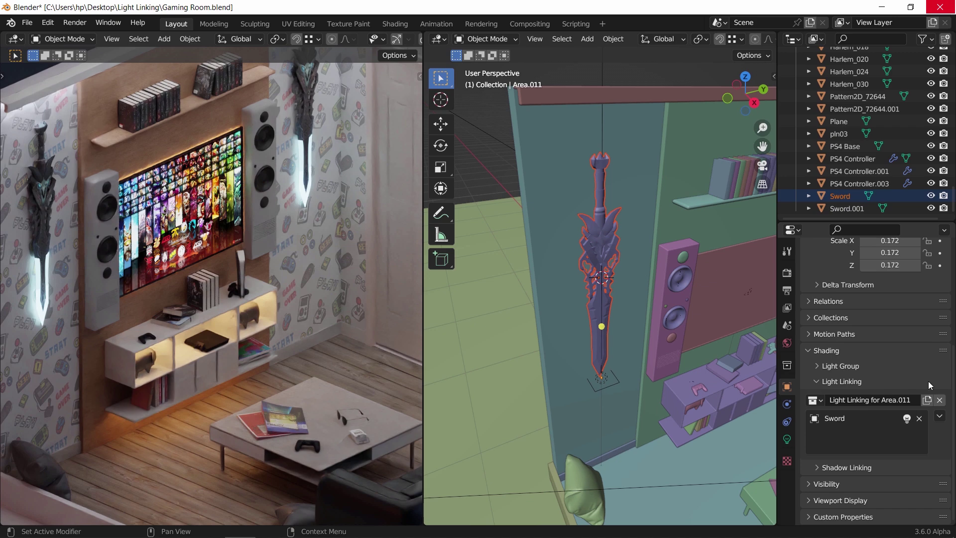
mouse_move(933, 361)
mouse_down()
mouse_move(931, 387)
mouse_move(930, 324)
mouse_move(926, 374)
mouse_move(926, 348)
mouse_up()
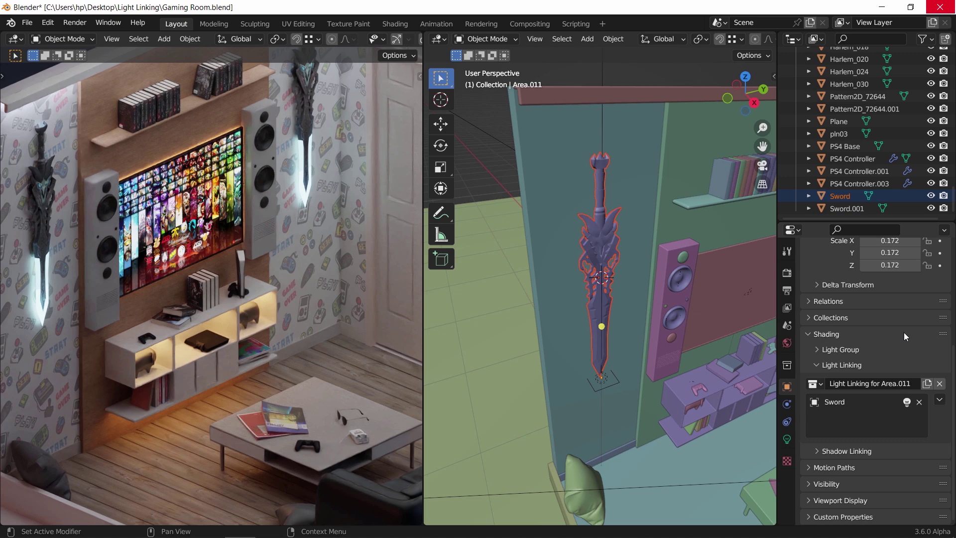
Search the F3 command menu for 'light l'.
key(F3)
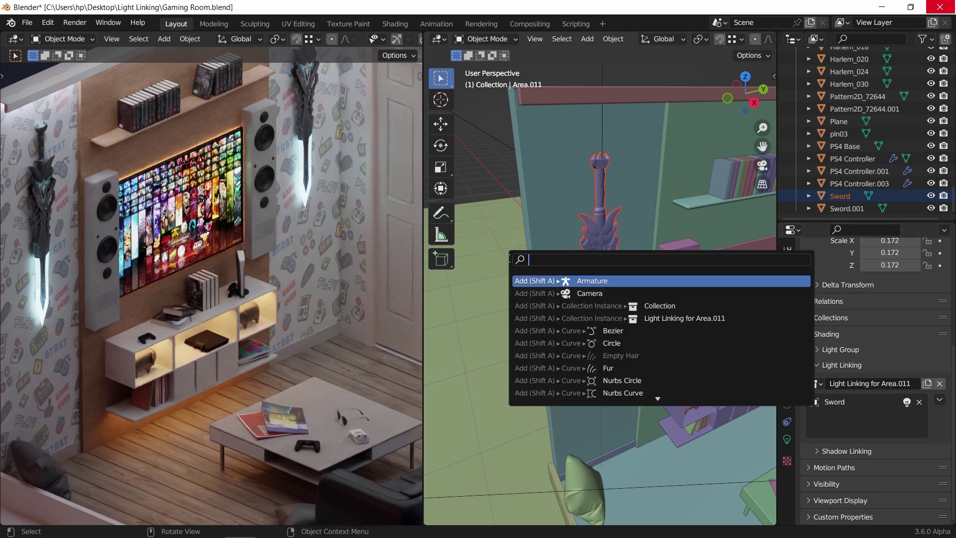
text(light)
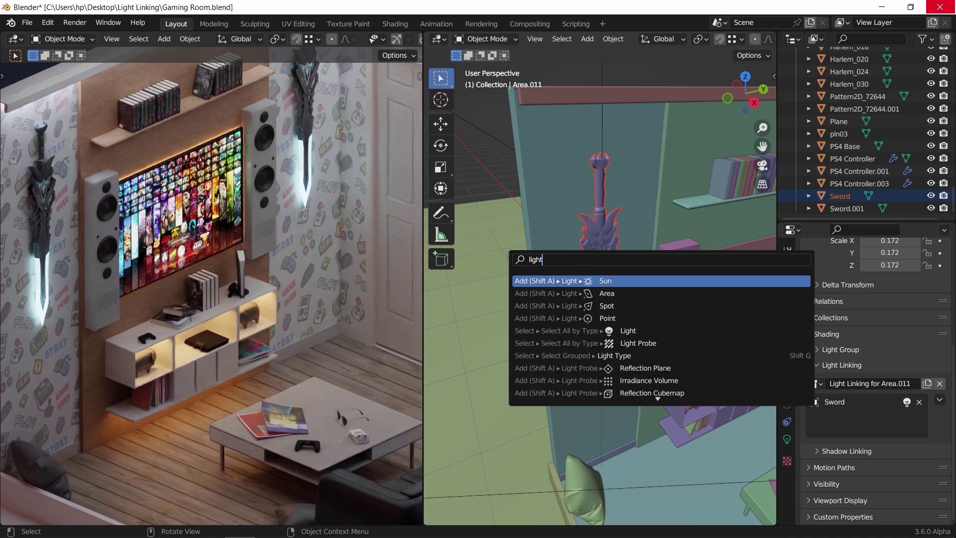